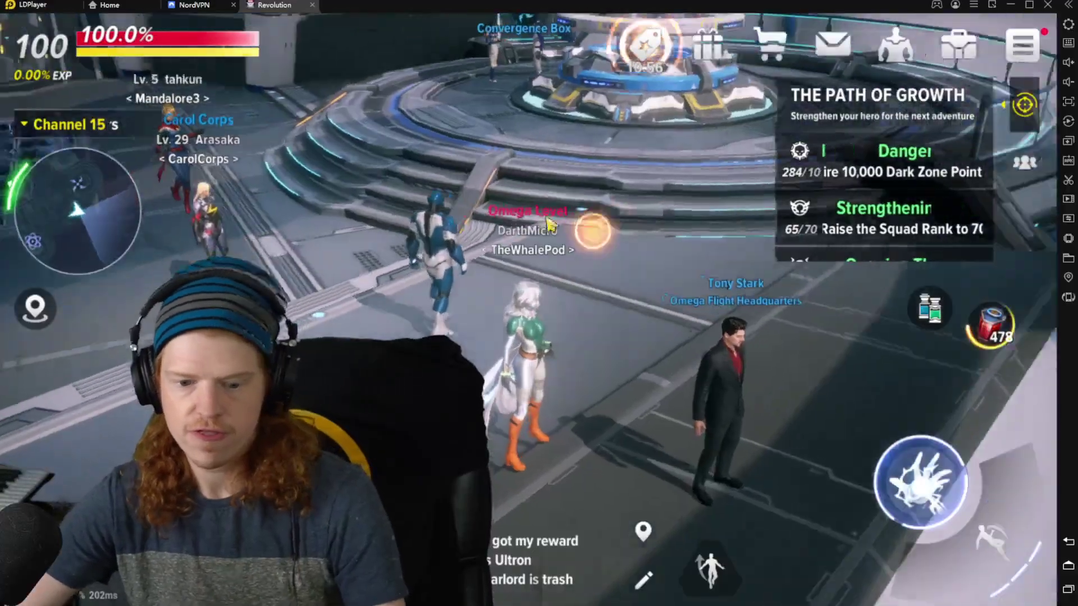
# Open the game's graphics settings and apply the High quick setting, accepting the performance notice.
pyautogui.moveTo(549, 224); pyautogui.dragTo(529, 205)
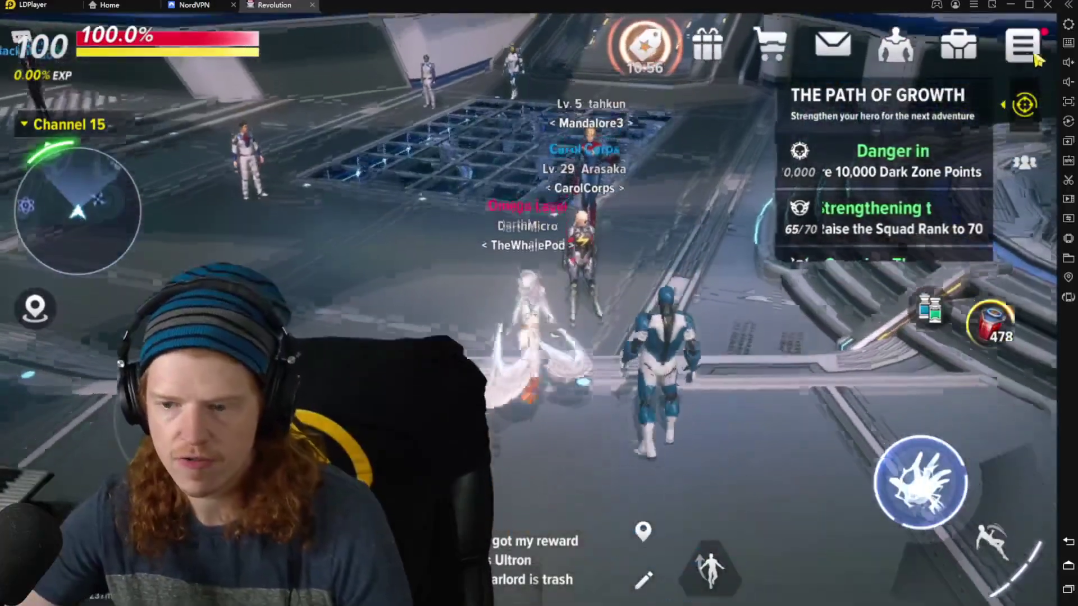
pyautogui.click(1022, 46)
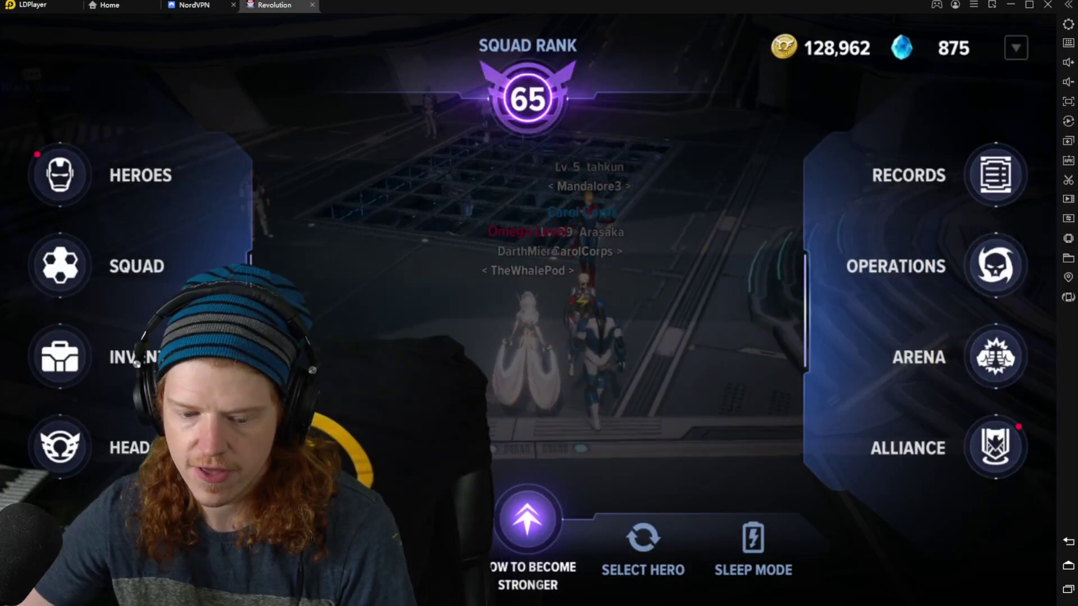
pyautogui.click(411, 547)
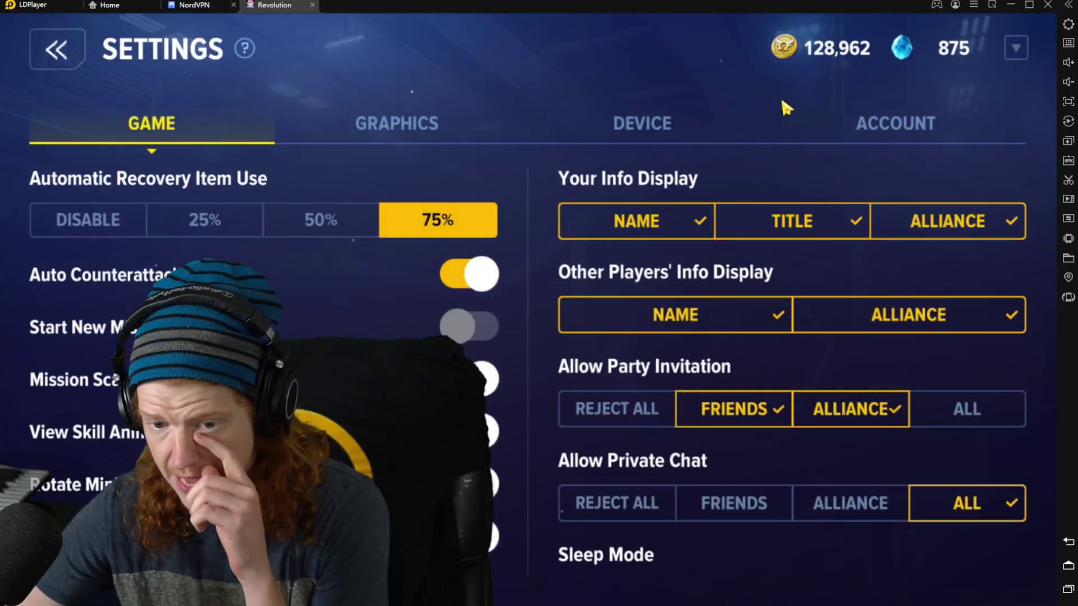
pyautogui.click(659, 115)
pyautogui.click(420, 125)
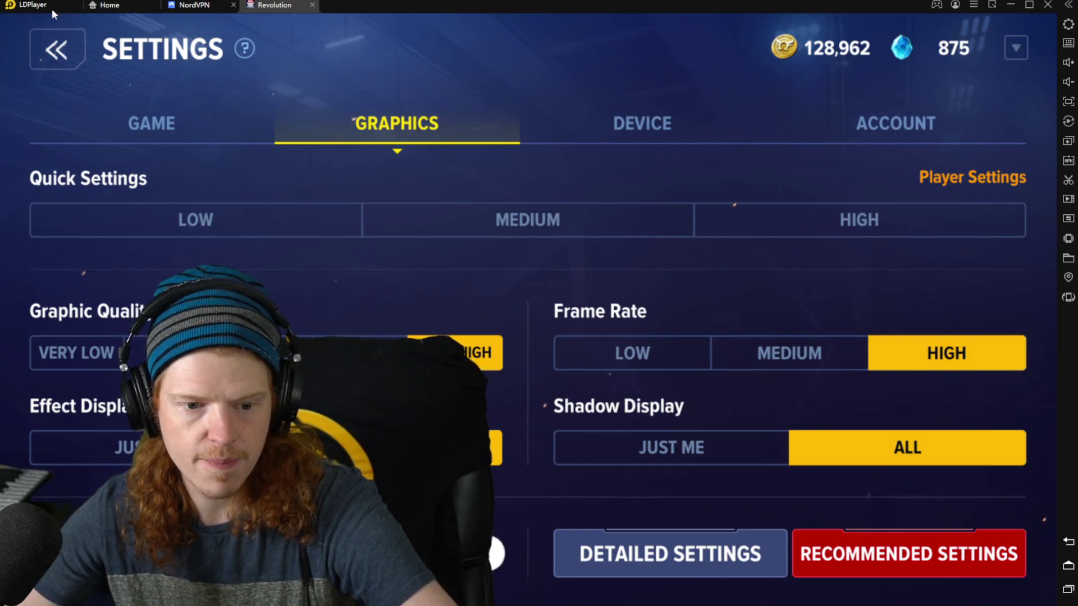
pyautogui.click(816, 224)
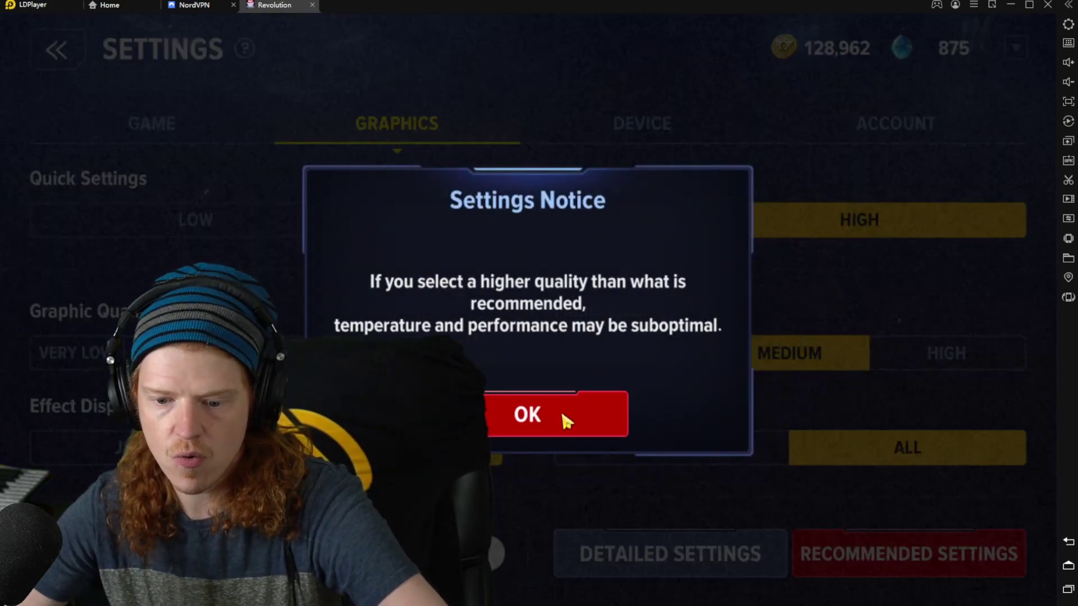
pyautogui.click(563, 420)
# Set the frame rate to High, check the detailed quality levels, and save the graphics settings.
pyautogui.click(898, 351)
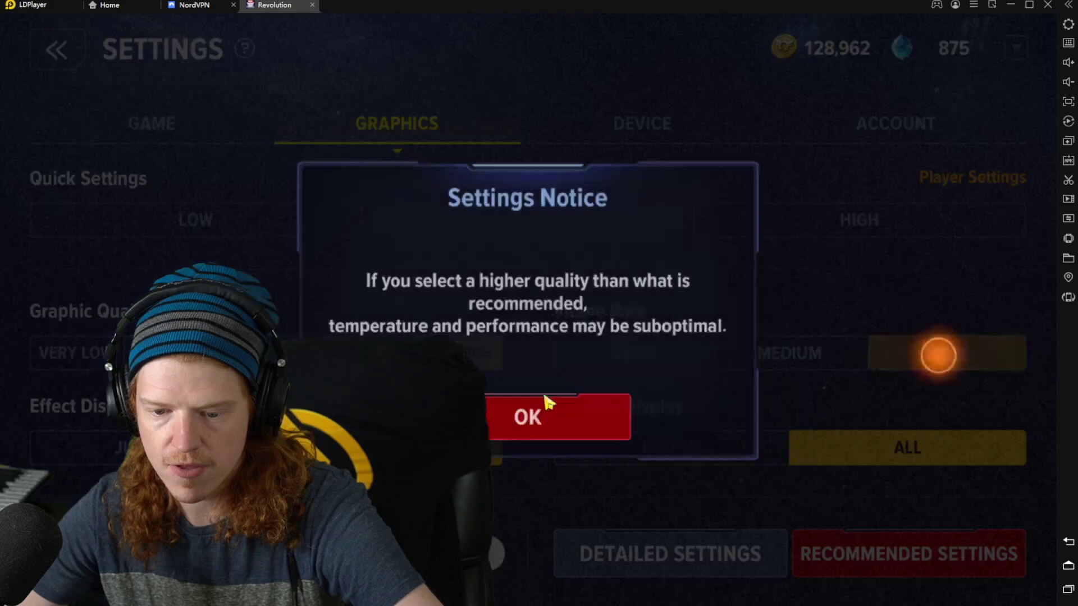
pyautogui.click(536, 413)
pyautogui.click(627, 548)
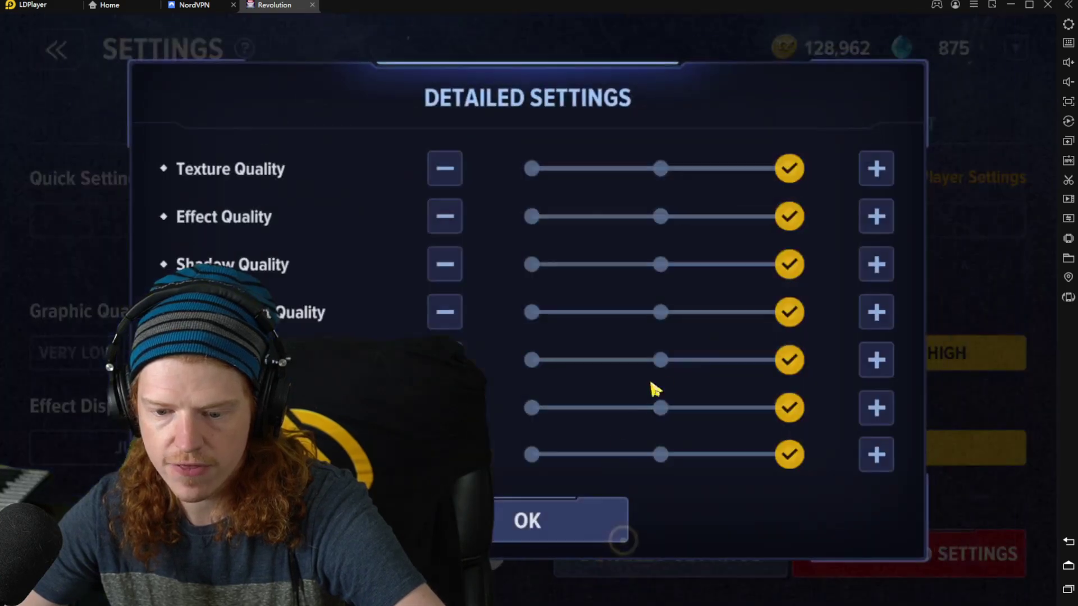
pyautogui.click(558, 517)
pyautogui.click(66, 58)
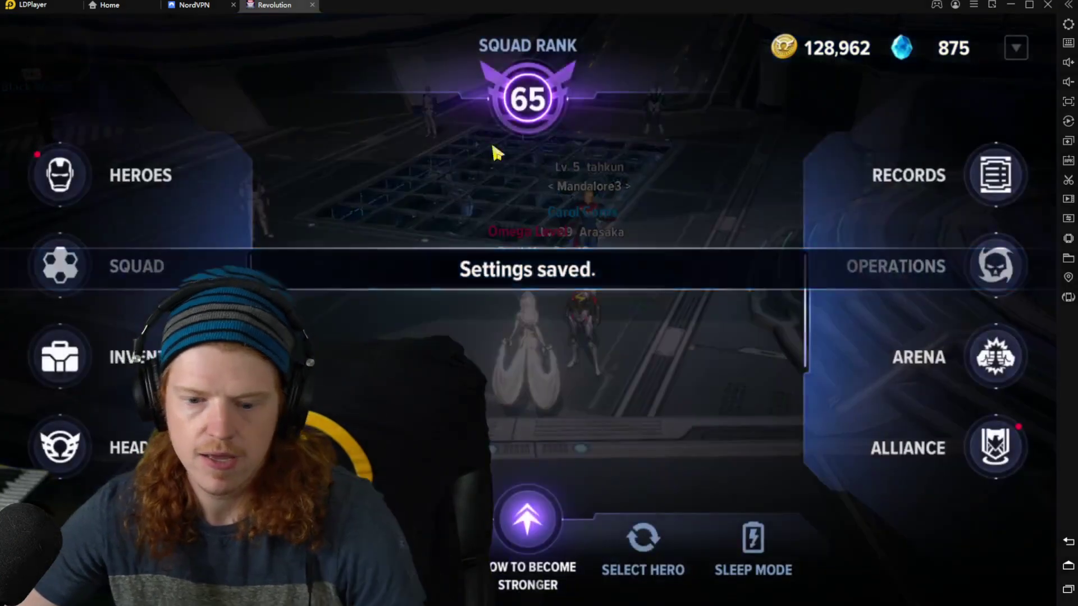
# Close the game menu and move the hero around the headquarters to check how the graphics look and run.
pyautogui.click(613, 129)
pyautogui.moveTo(704, 235); pyautogui.dragTo(565, 127)
pyautogui.press('w')
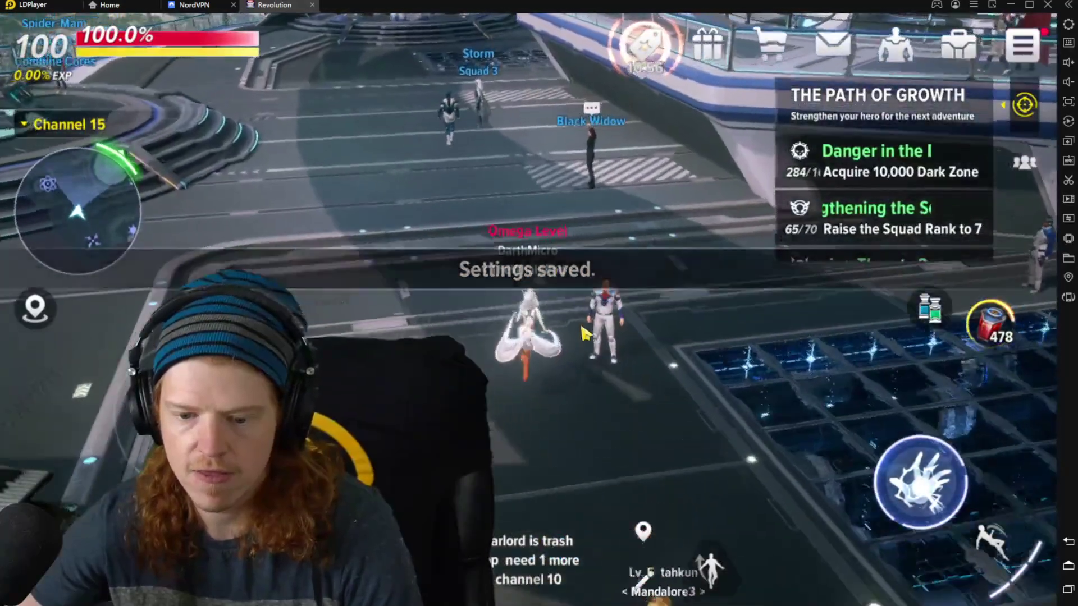
pyautogui.press('space')
pyautogui.moveTo(585, 335); pyautogui.dragTo(524, 339)
pyautogui.press('w')
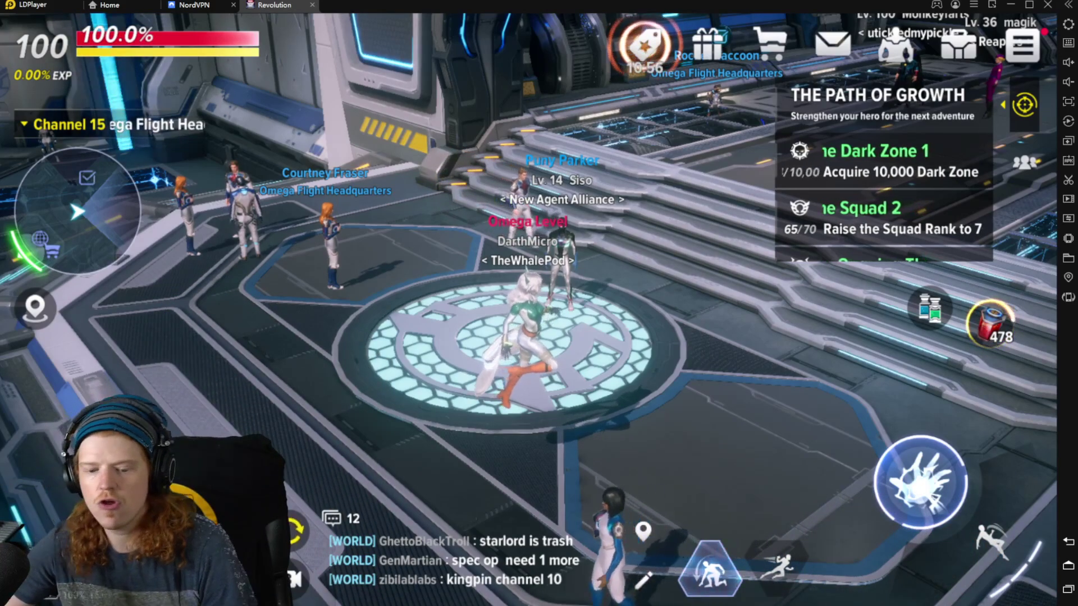
pyautogui.moveTo(241, 332); pyautogui.dragTo(362, 309)
pyautogui.press('a')
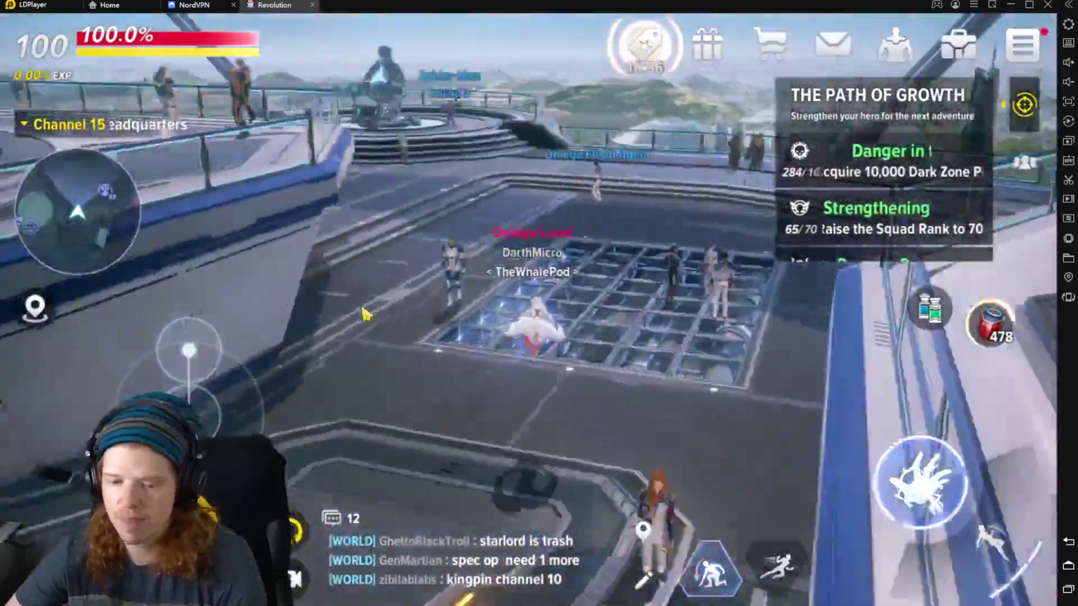
pyautogui.moveTo(544, 281); pyautogui.dragTo(409, 294)
pyautogui.press('d')
pyautogui.moveTo(547, 313); pyautogui.dragTo(441, 313)
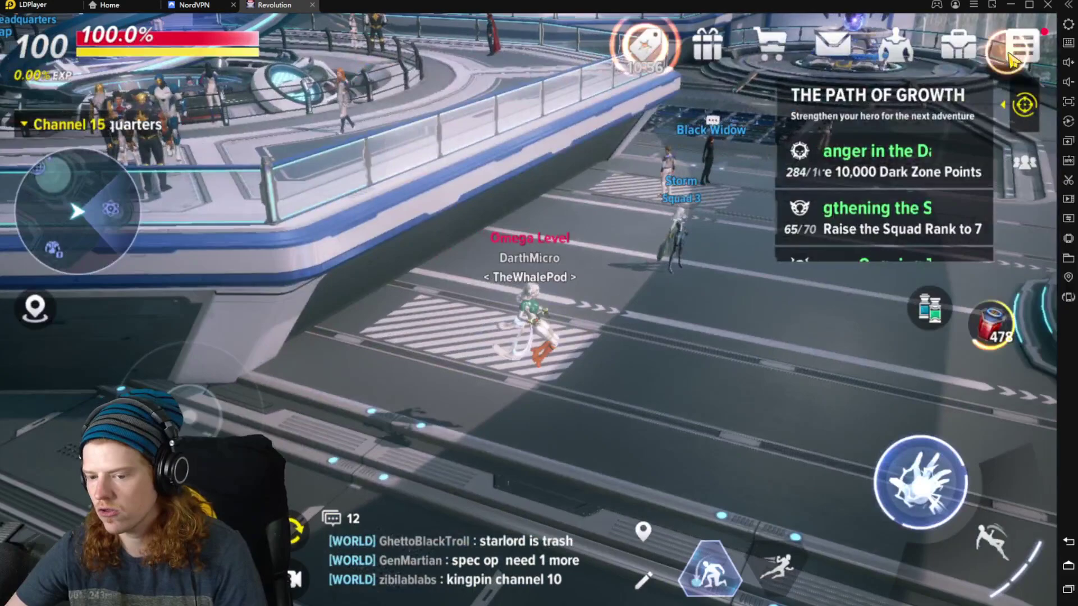
# Reopen the graphics settings and set the frame rate to Medium.
pyautogui.click(1022, 46)
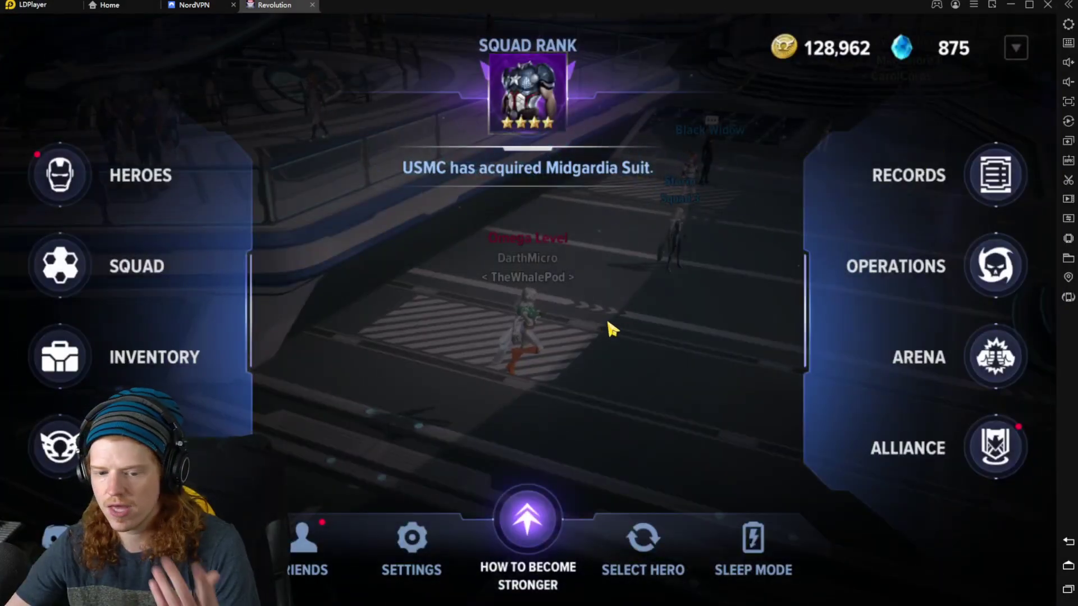
pyautogui.click(608, 323)
pyautogui.click(1023, 47)
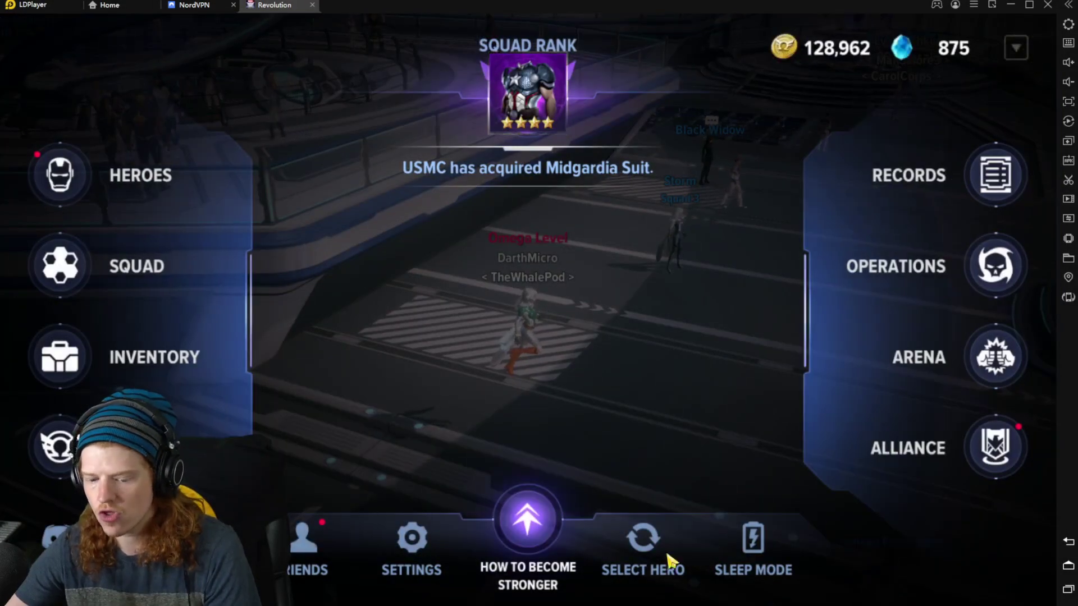
pyautogui.click(448, 565)
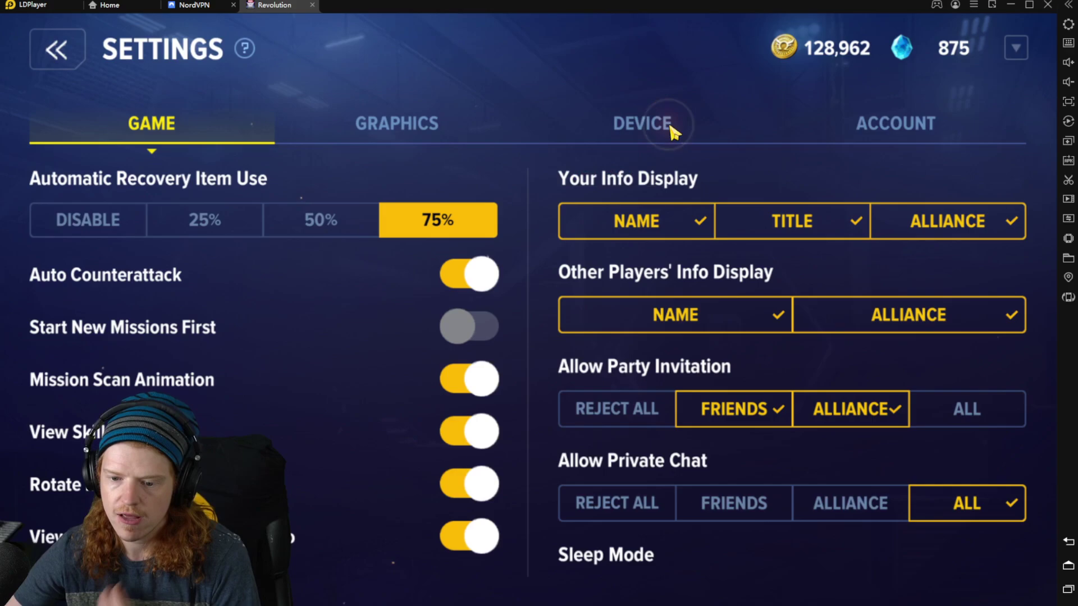
pyautogui.click(669, 127)
pyautogui.click(426, 126)
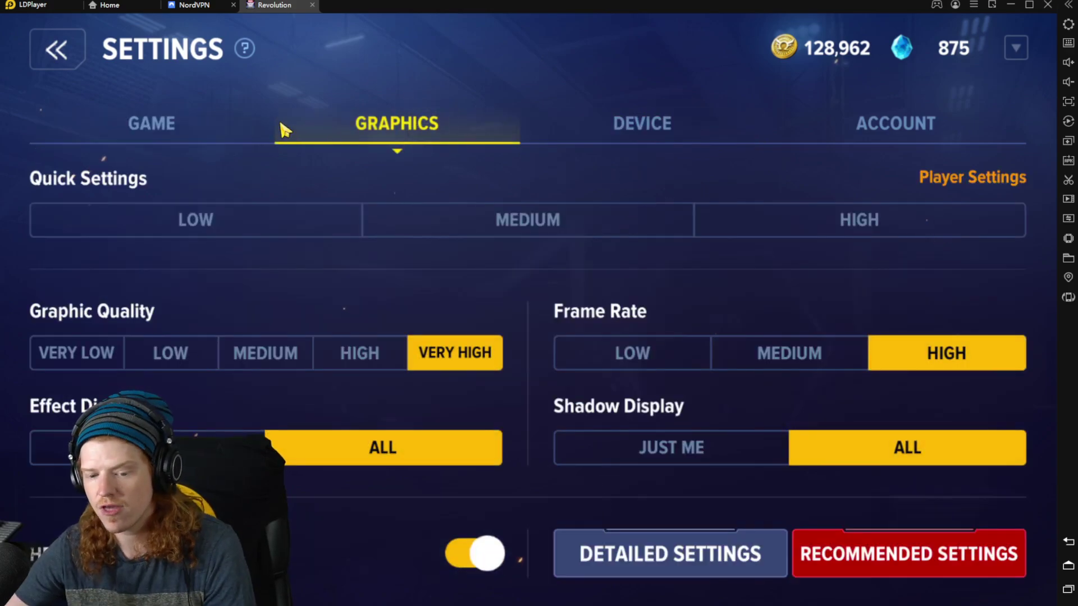
pyautogui.click(789, 351)
# Lower the antialiasing quality to its minimum in the detailed settings and save the graphics settings.
pyautogui.click(666, 551)
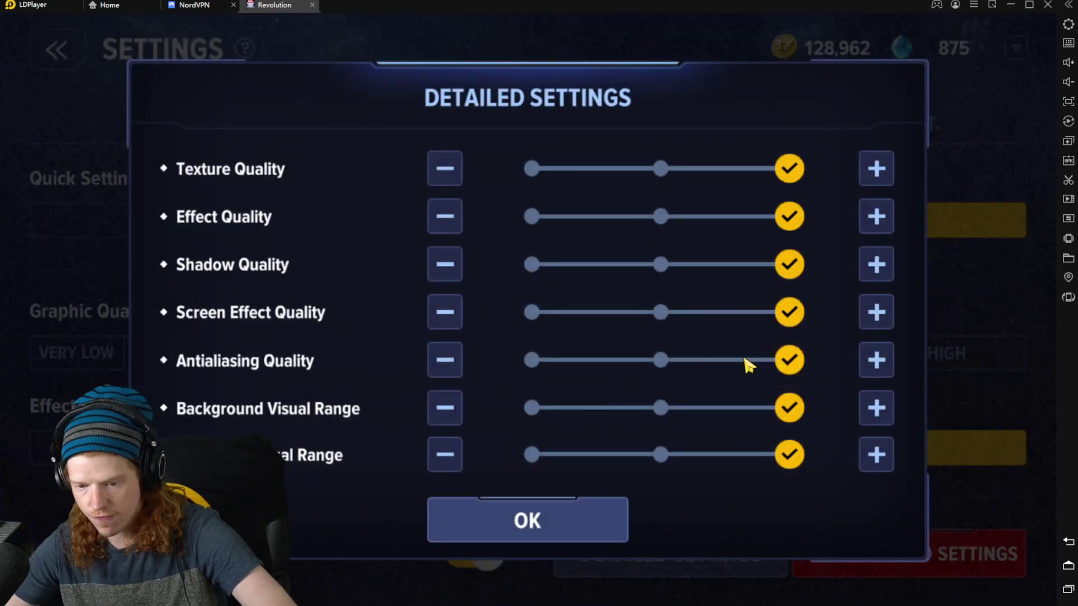
pyautogui.click(455, 363)
pyautogui.click(449, 357)
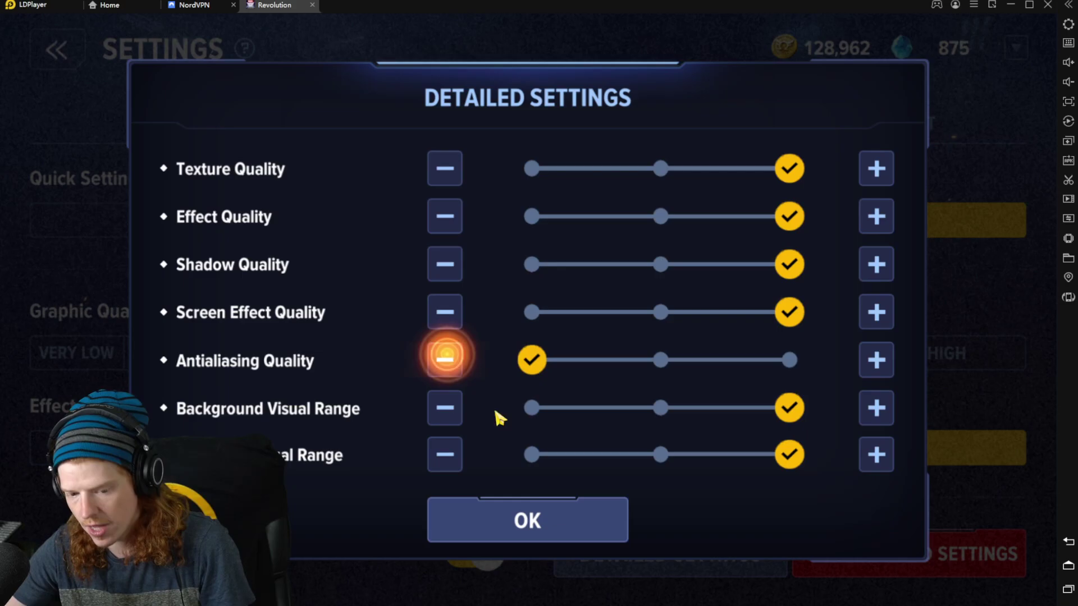
pyautogui.click(567, 540)
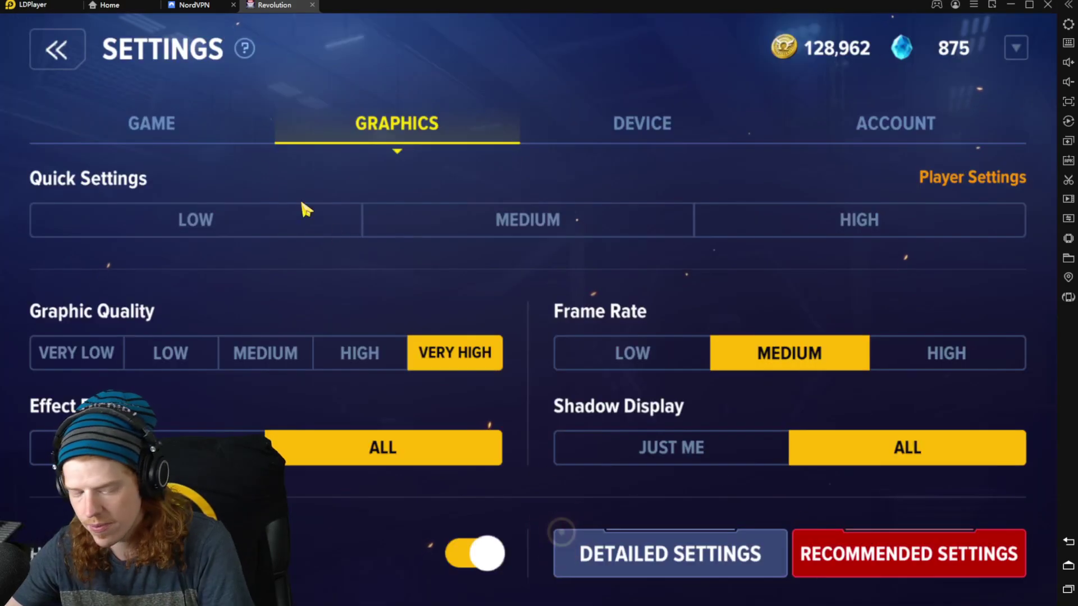
pyautogui.click(58, 49)
# Return to the headquarters and look around to check the changed graphics in play.
pyautogui.click(630, 180)
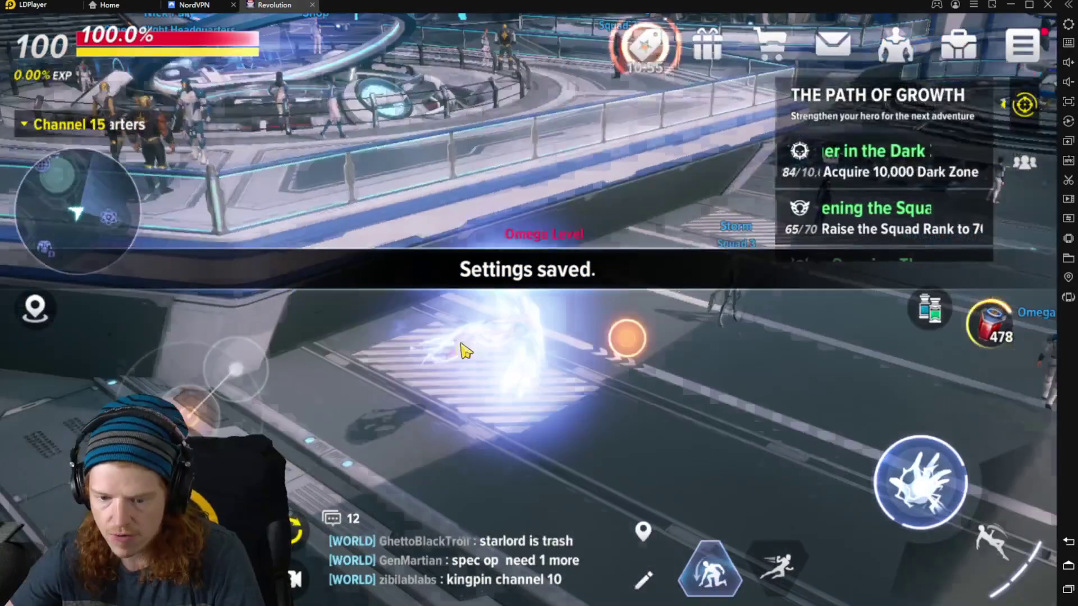
pyautogui.moveTo(460, 343); pyautogui.dragTo(331, 352)
pyautogui.moveTo(572, 333); pyautogui.dragTo(524, 337)
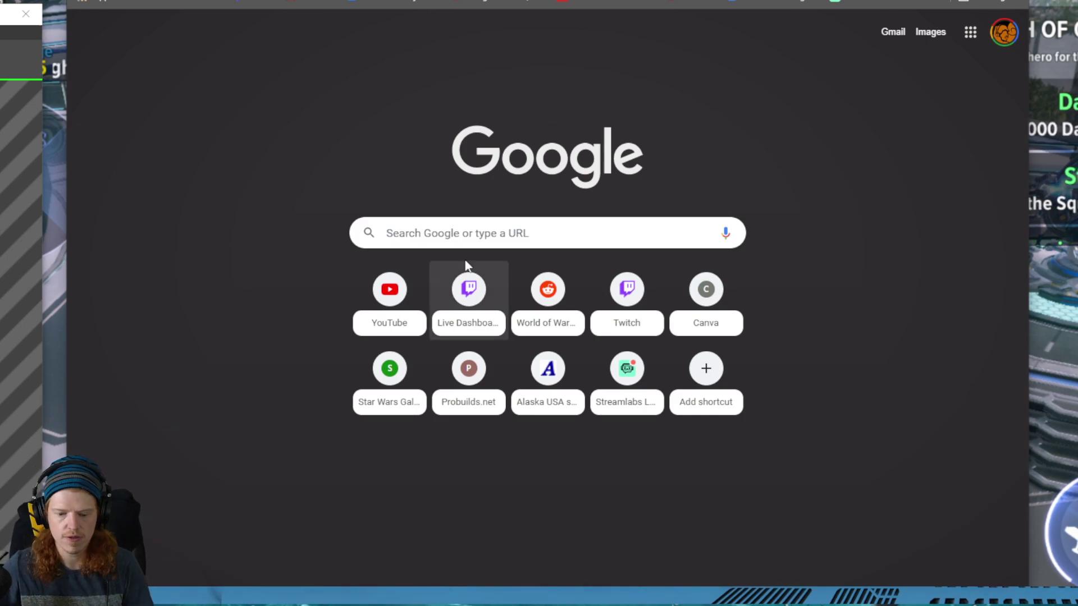
# In the web browser, search Google for "ldplayer 64bit" and open LDPlayer's article on downloading the 64-bit Android emulator.
pyautogui.click(471, 243)
pyautogui.write('l')
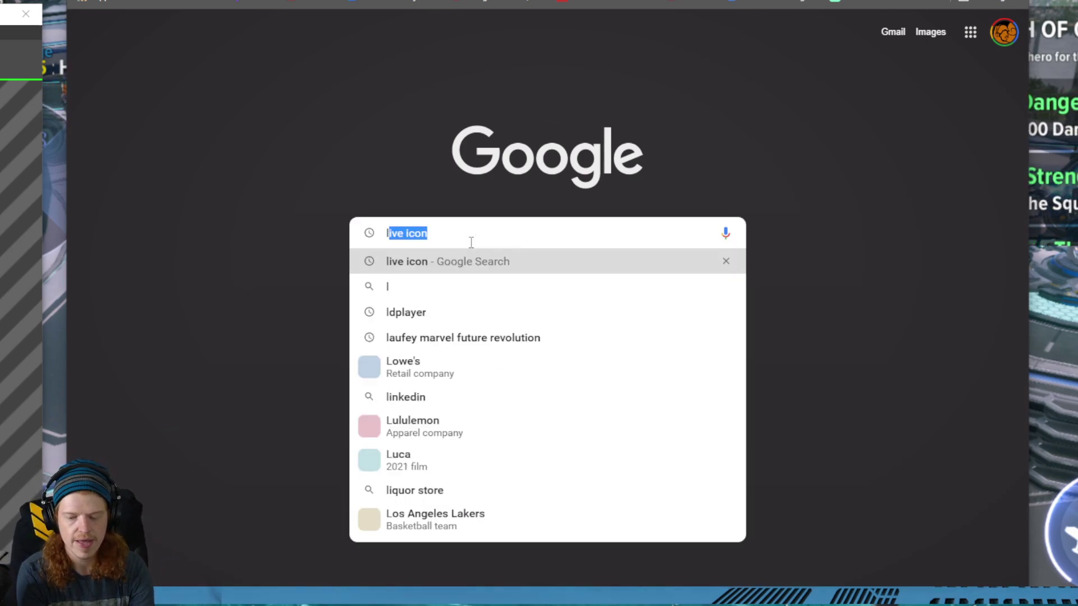
pyautogui.write('dplayer 64bit')
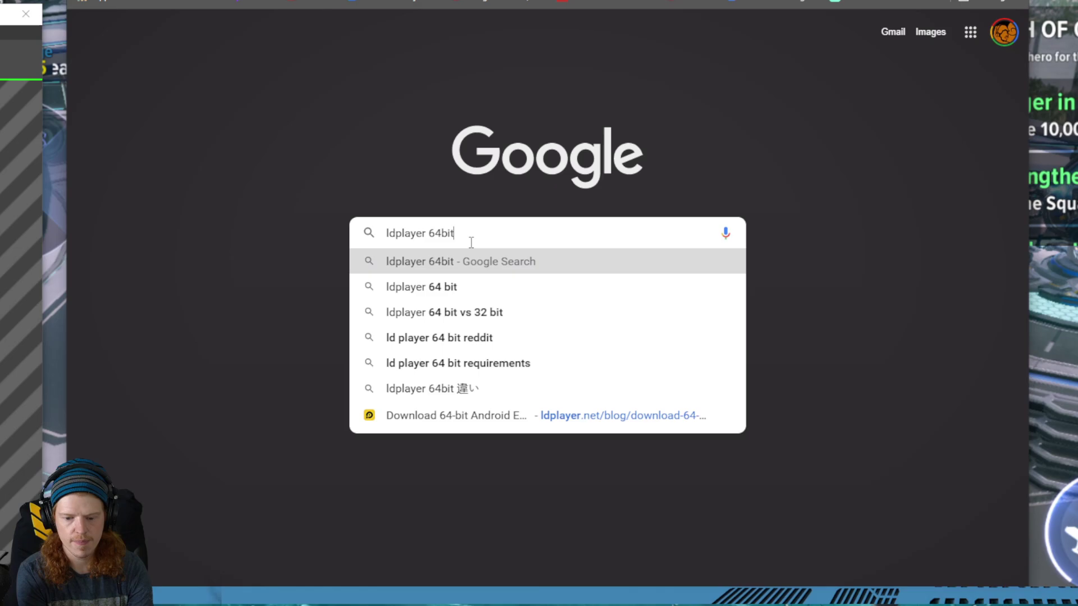
pyautogui.press('Return')
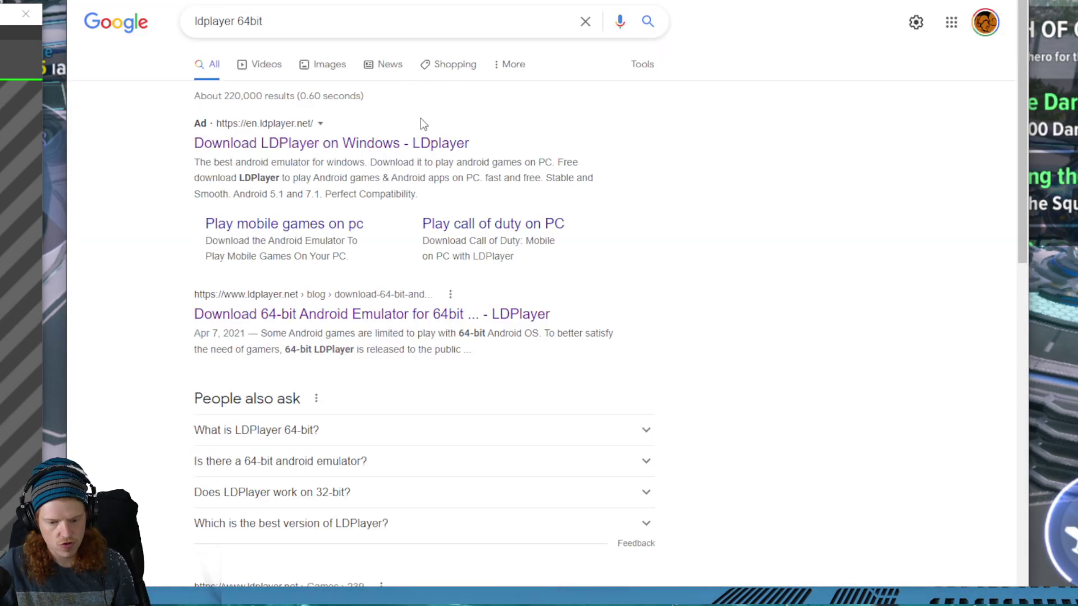
pyautogui.scroll(-2, 308, 183)
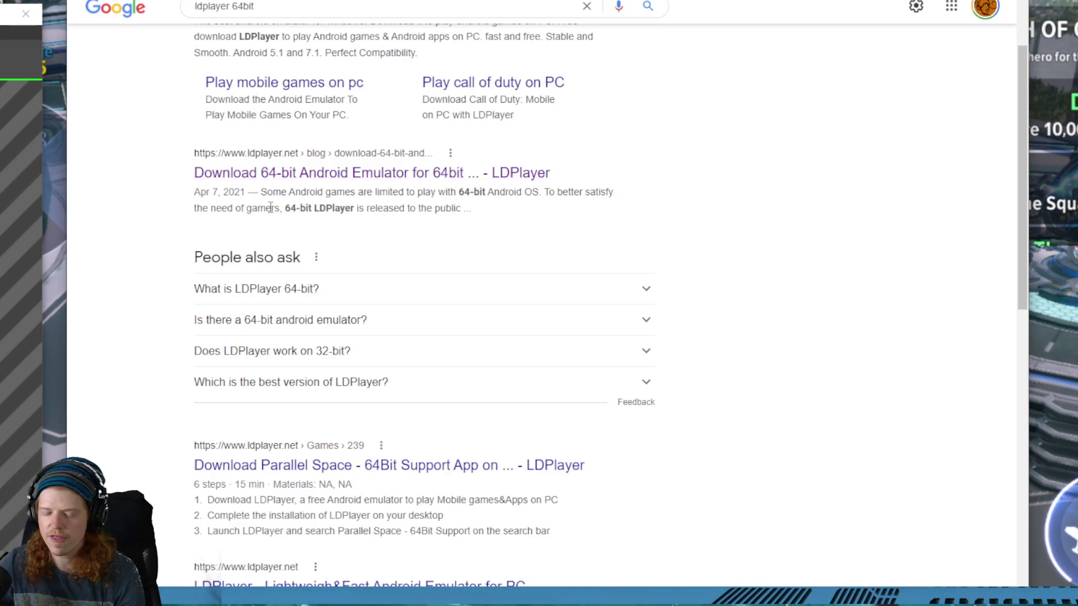
pyautogui.click(274, 176)
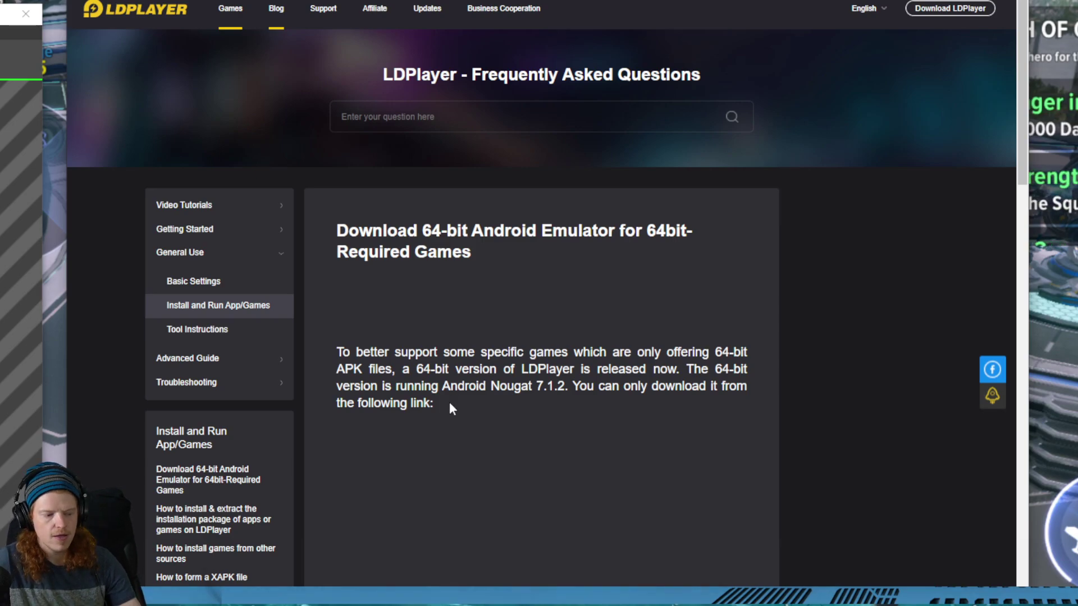
# Examine the article for the 64-bit LDPlayer download link and the notes on installing this version.
pyautogui.scroll(-4, 698, 342)
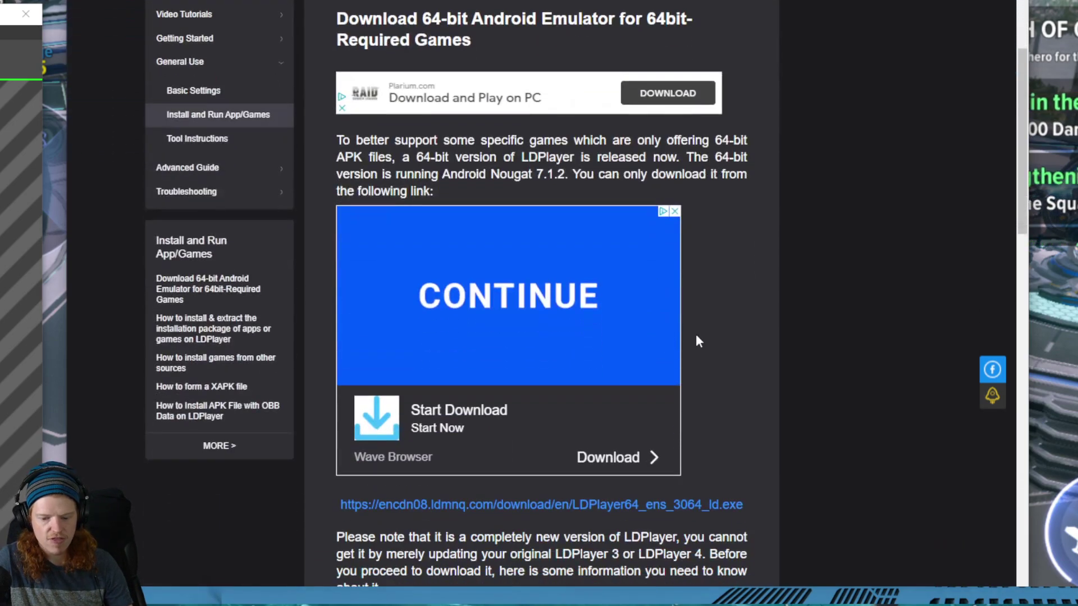
pyautogui.scroll(-6, 735, 329)
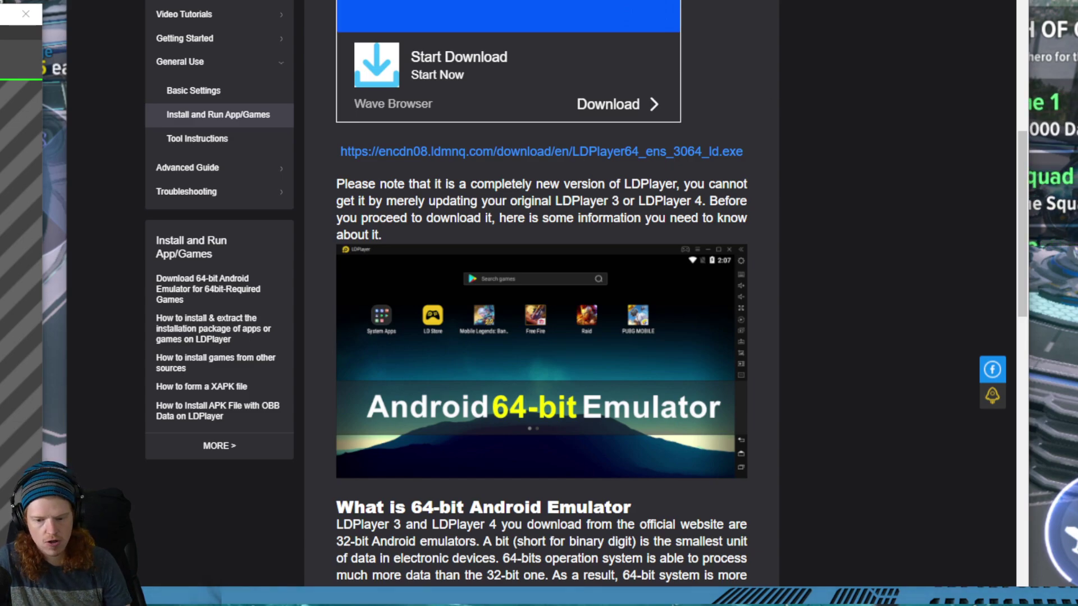
pyautogui.scroll(-4, 603, 180)
pyautogui.scroll(4, 651, 164)
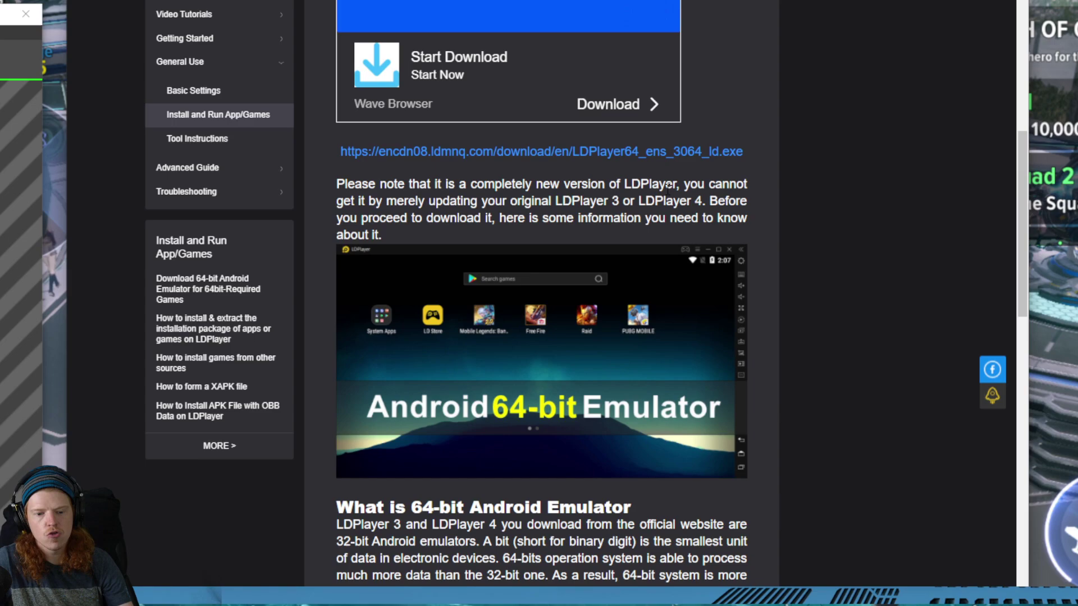
pyautogui.scroll(10, 646, 126)
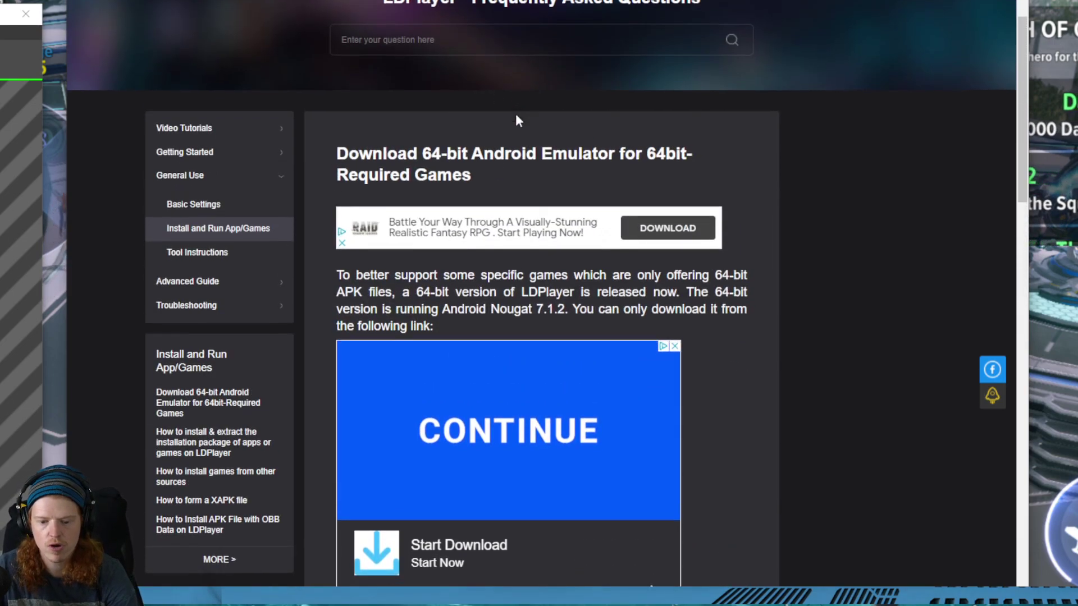
pyautogui.scroll(-10, 516, 113)
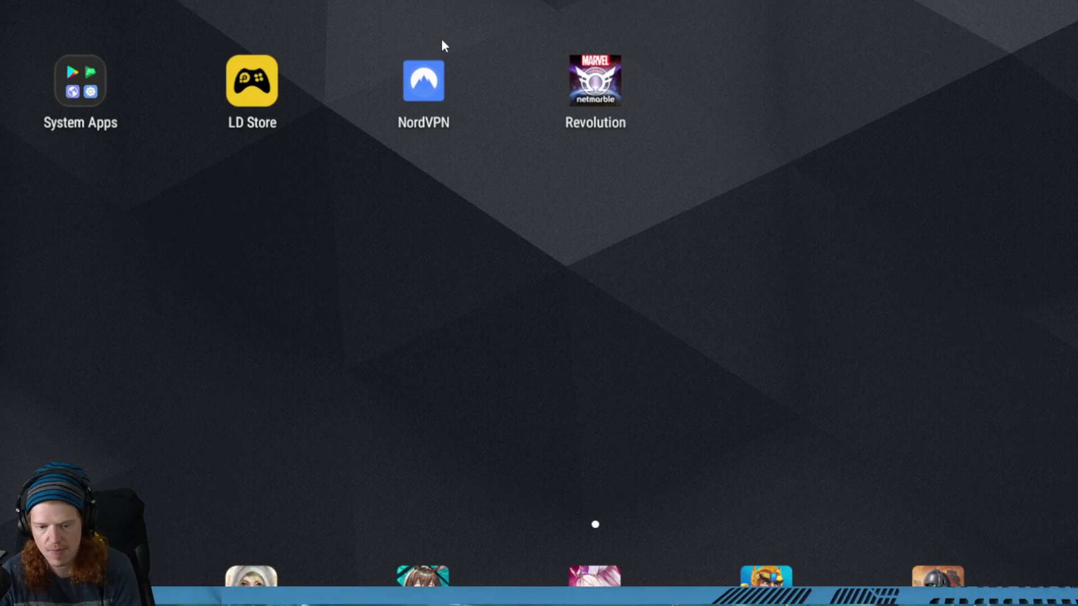
# Switch to the LDPlayer home screen, open Google Play from the System Apps, and start an app search.
pyautogui.click(82, 85)
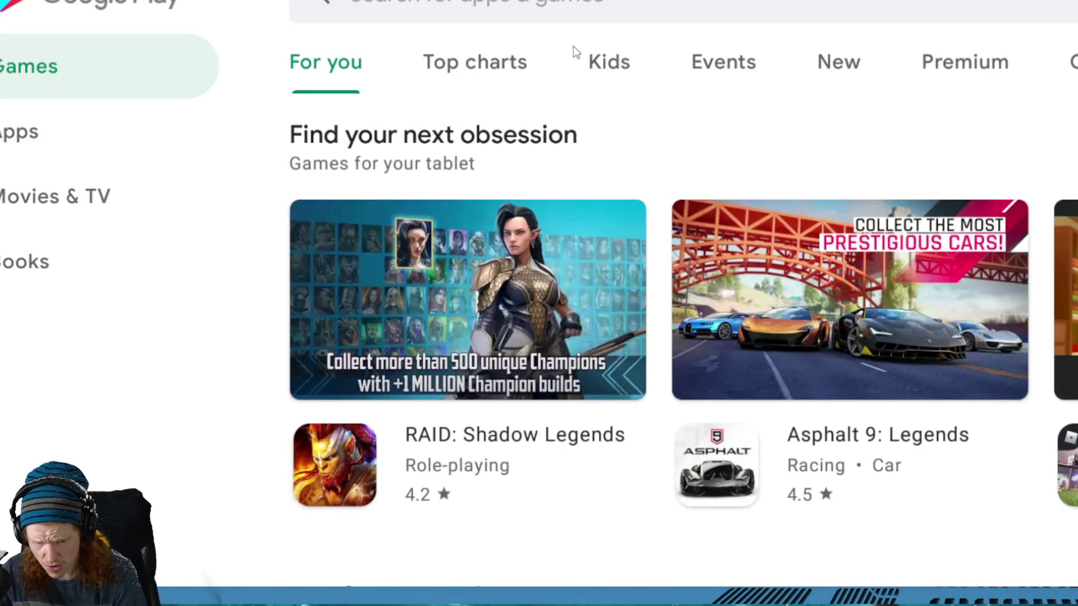
pyautogui.click(563, 8)
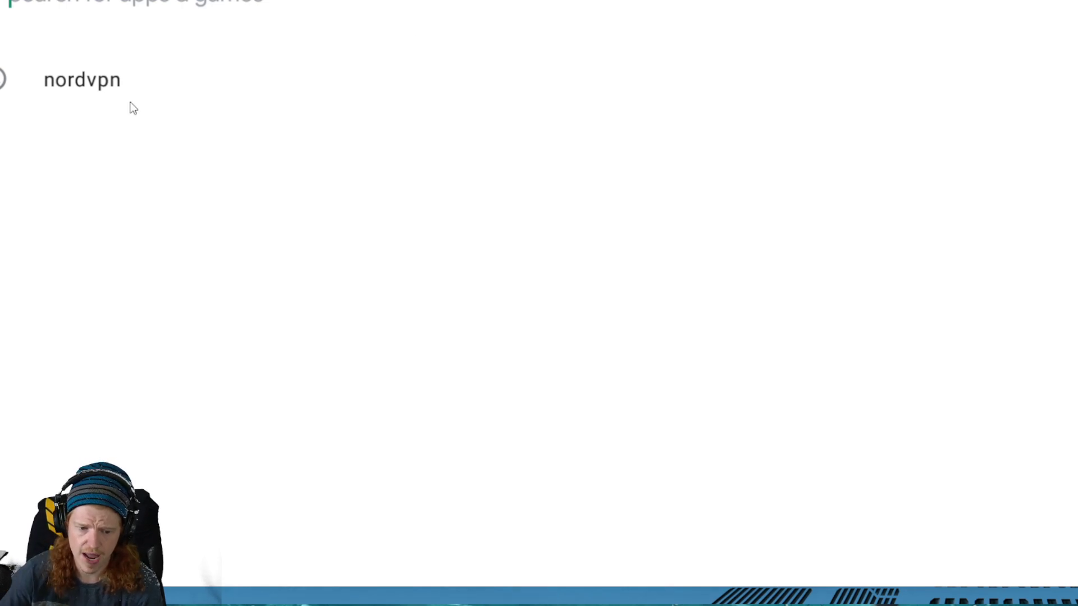
pyautogui.write('thunder')
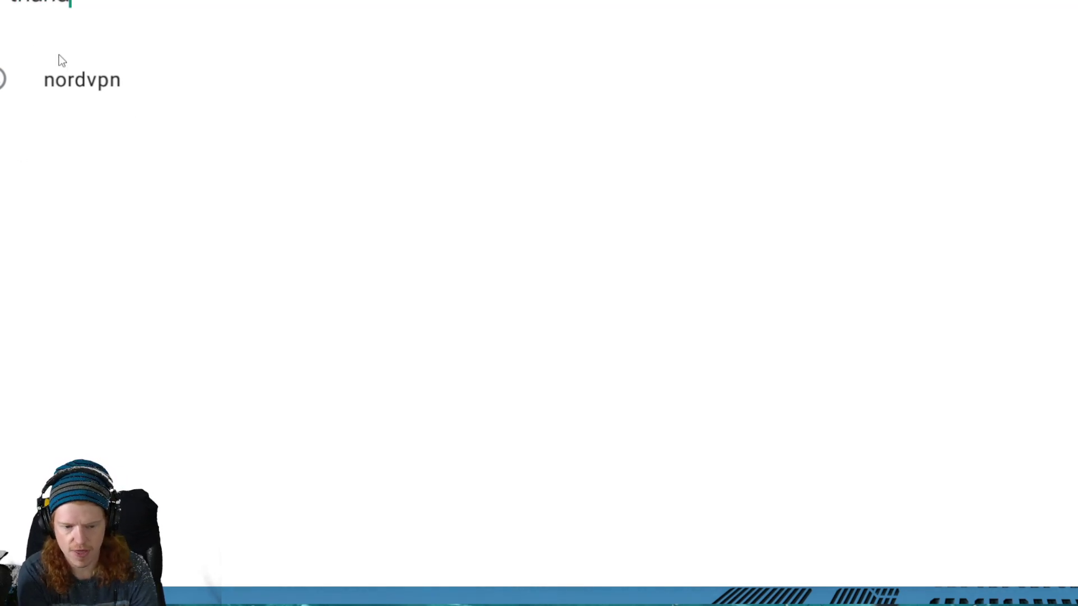
pyautogui.press('BackSpace')
pyautogui.press('BackSpace')
pyautogui.press('BackSpace')
pyautogui.press('BackSpace')
pyautogui.press('BackSpace')
pyautogui.press('BackSpace')
pyautogui.press('BackSpace')
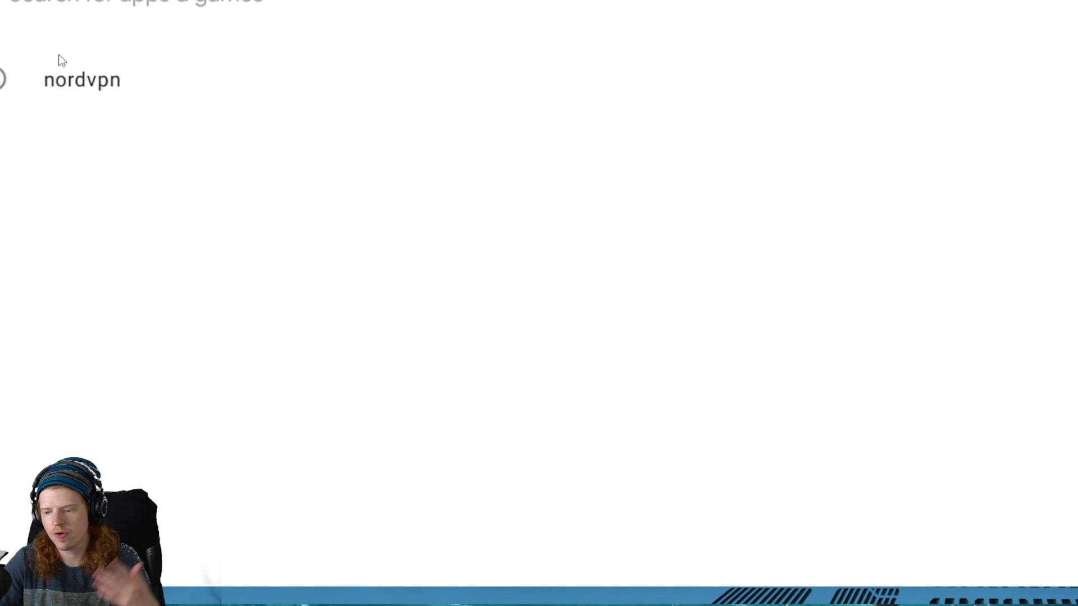
# Leave the app search, open NordVPN from the LDPlayer home screen, and end the Canada connection in the country list.
pyautogui.press('Escape')
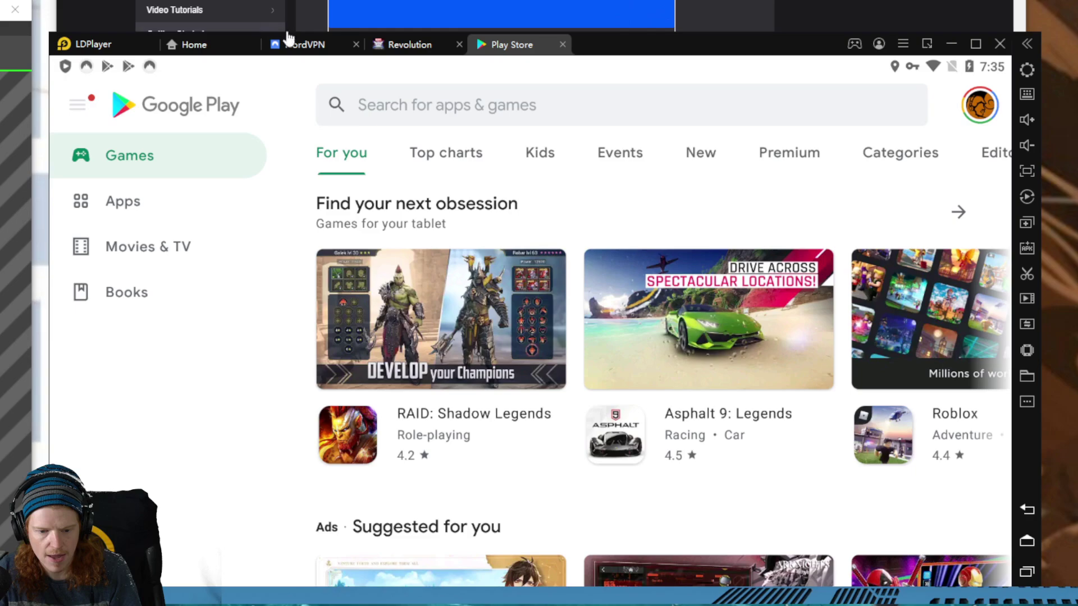
pyautogui.click(228, 46)
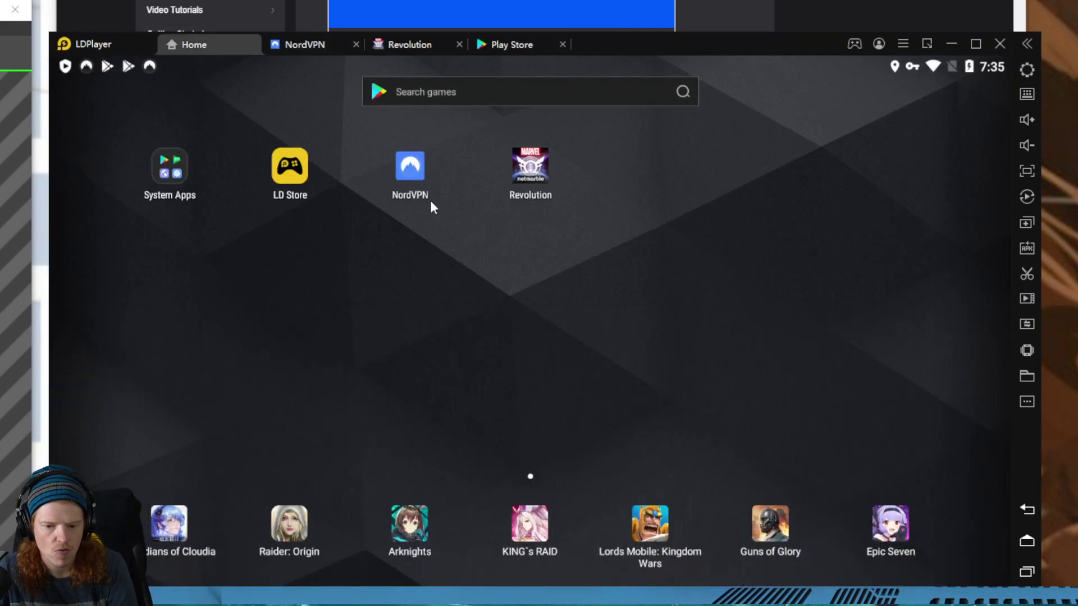
pyautogui.click(410, 168)
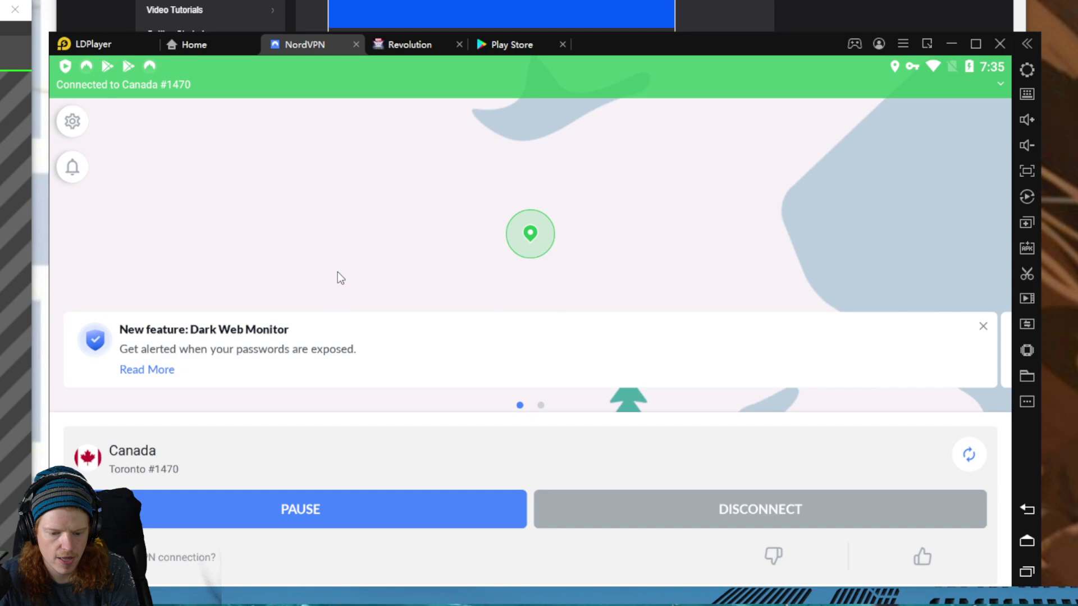
pyautogui.scroll(-10, 911, 474)
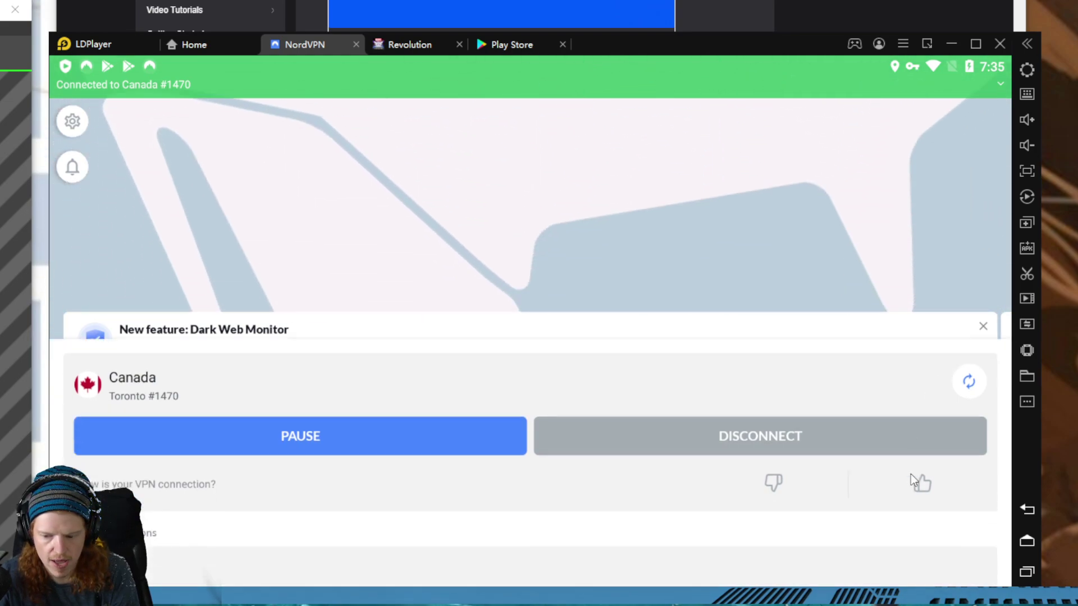
pyautogui.scroll(-4, 283, 355)
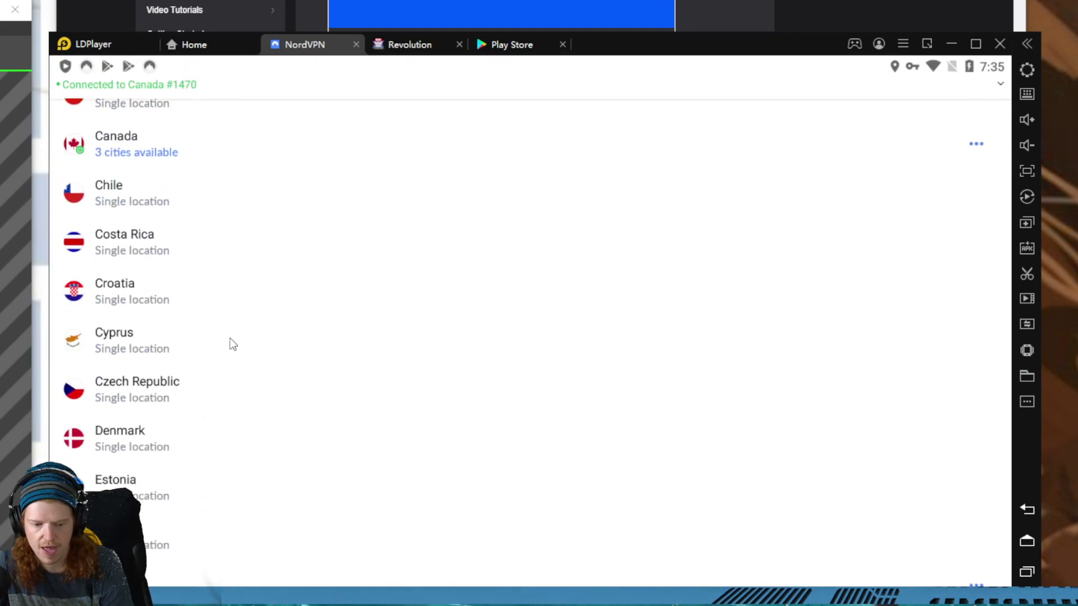
pyautogui.scroll(1, 208, 303)
pyautogui.click(166, 169)
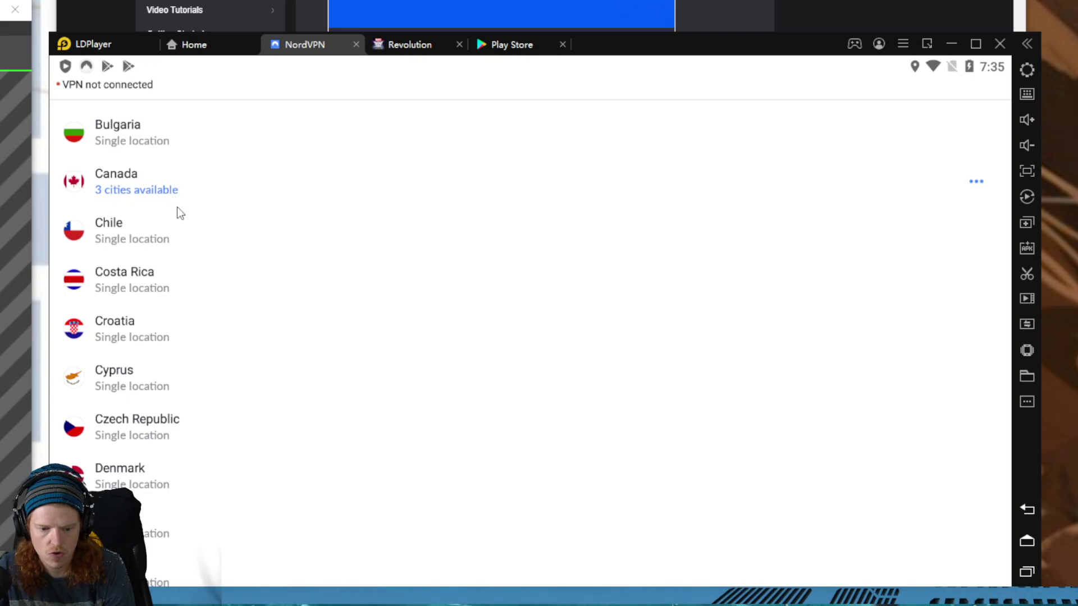
# Reconnect NordVPN to the fastest Canada server from the recent connections.
pyautogui.scroll(10, 207, 191)
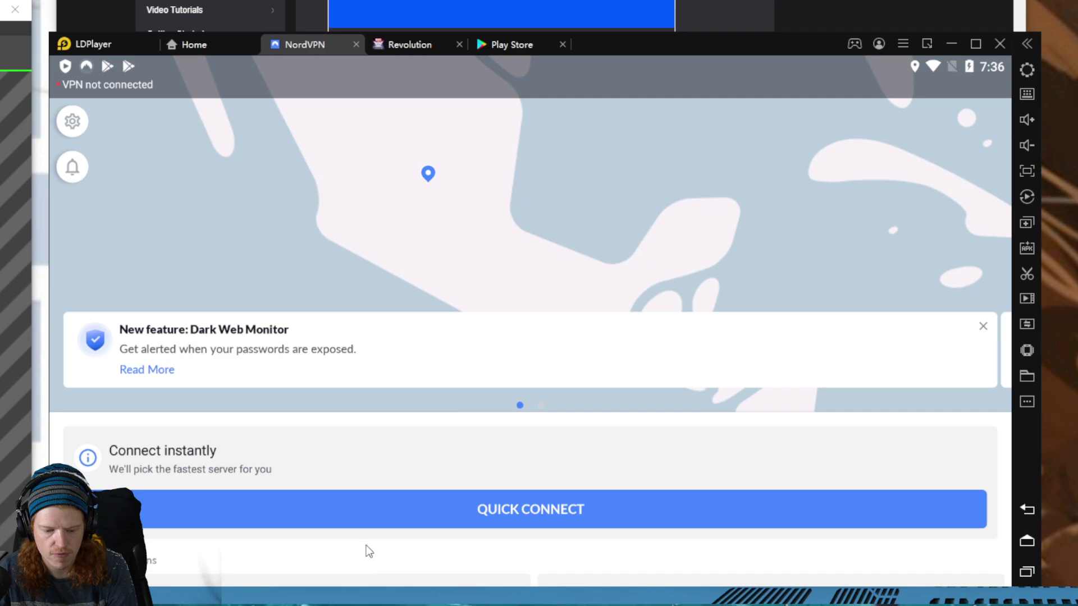
pyautogui.scroll(-5, 282, 460)
pyautogui.click(191, 291)
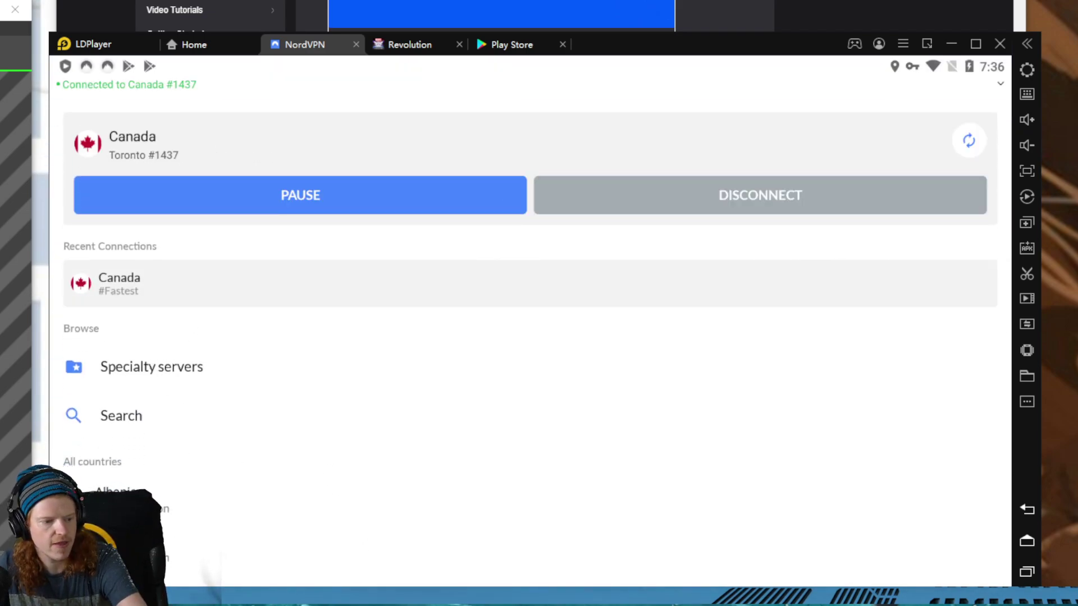
# Return to the LDPlayer home screen and arrange the LDPlayer and web browser windows so both are in view.
pyautogui.moveTo(643, 49); pyautogui.dragTo(707, 76)
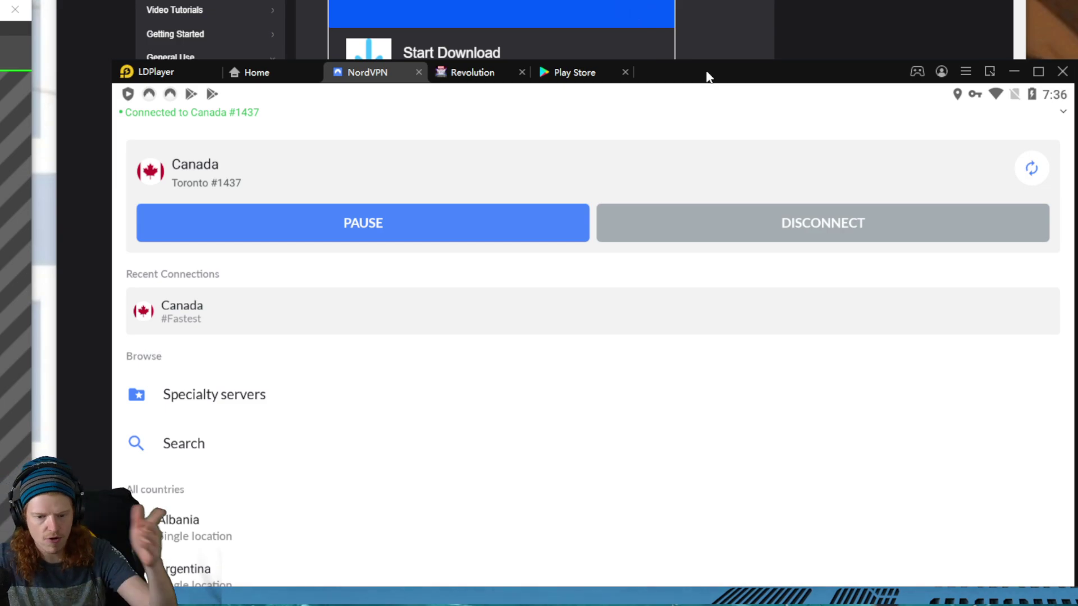
pyautogui.click(289, 78)
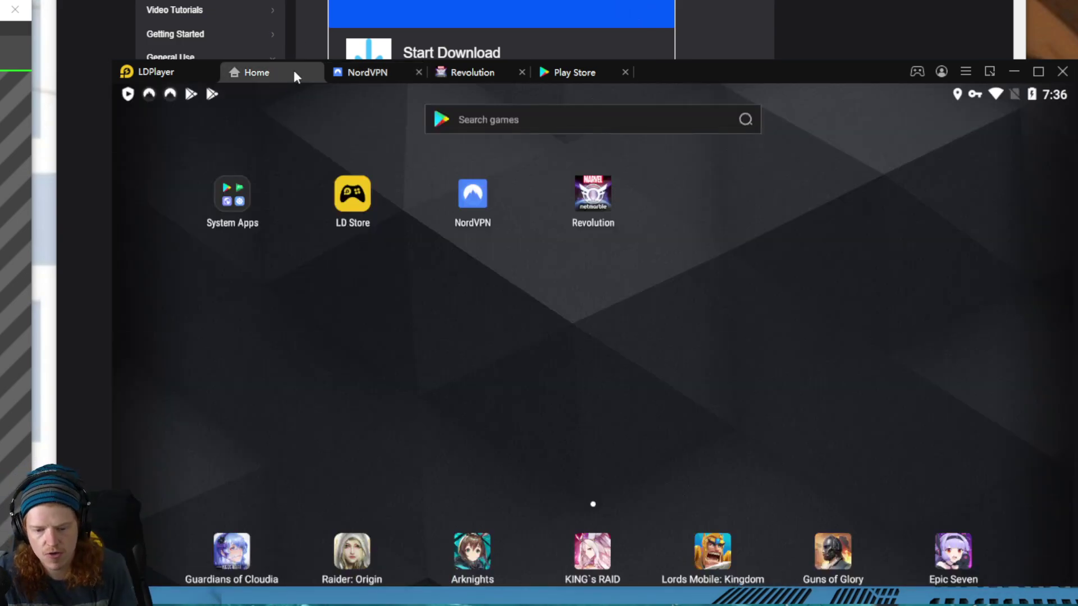
pyautogui.moveTo(285, 0); pyautogui.dragTo(368, 60)
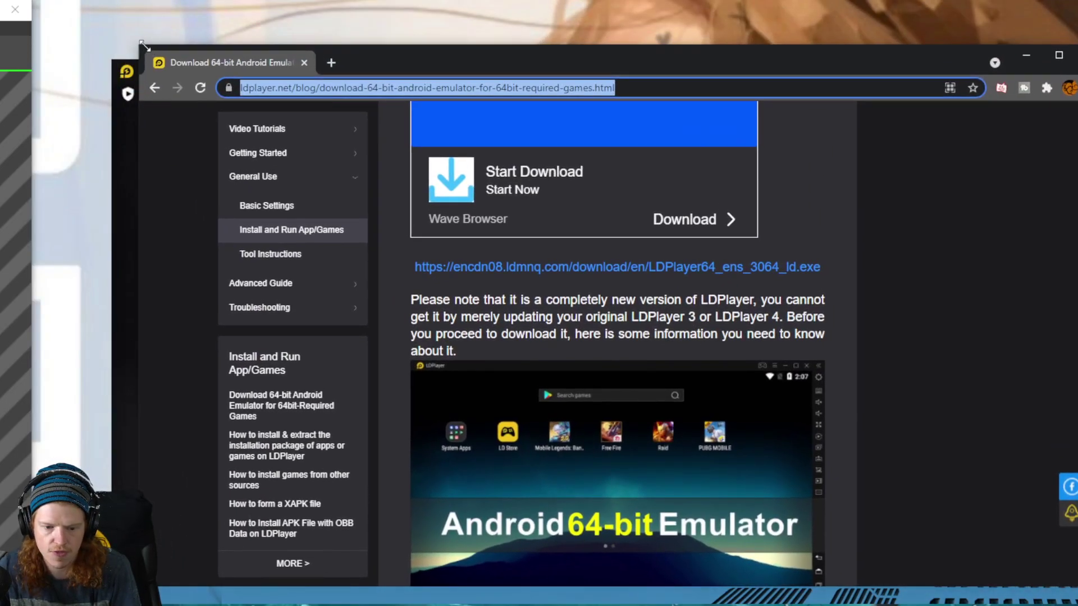
pyautogui.moveTo(144, 54); pyautogui.dragTo(464, 273)
pyautogui.moveTo(816, 290); pyautogui.dragTo(865, 44)
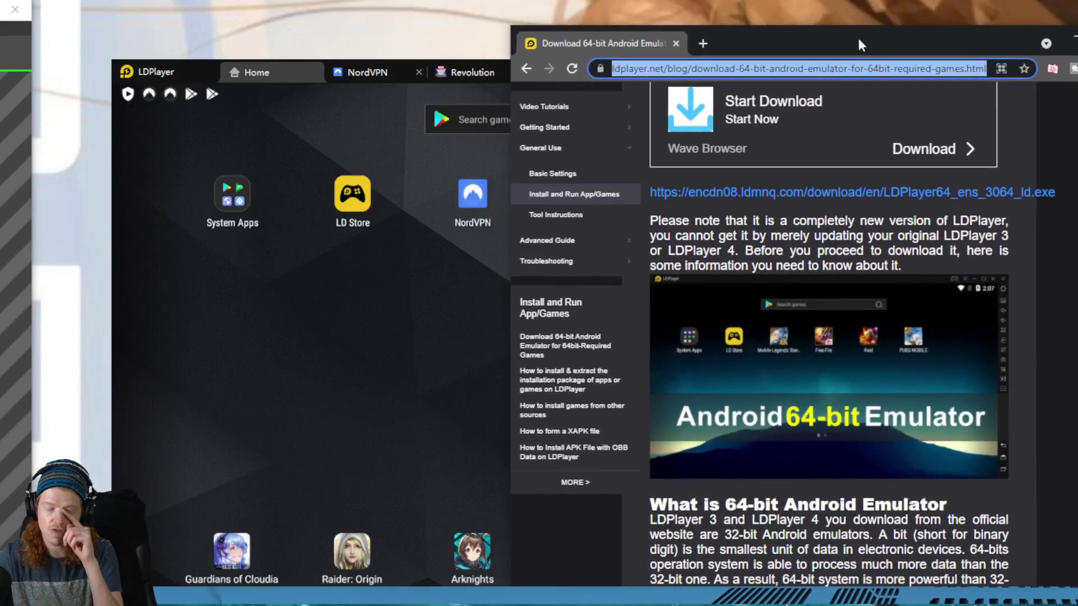
pyautogui.click(366, 259)
pyautogui.click(236, 195)
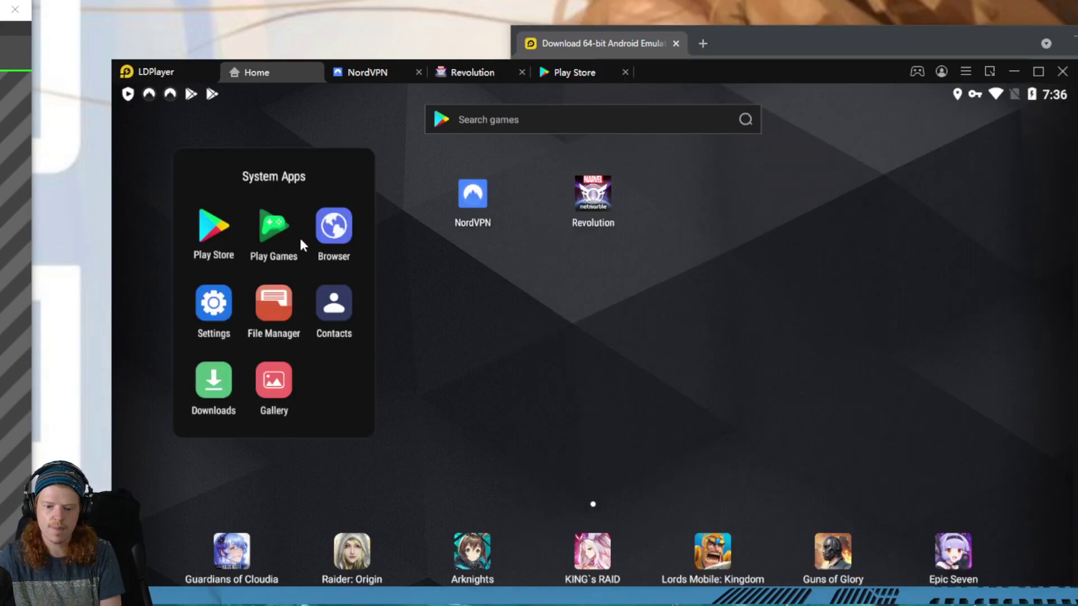
pyautogui.click(337, 233)
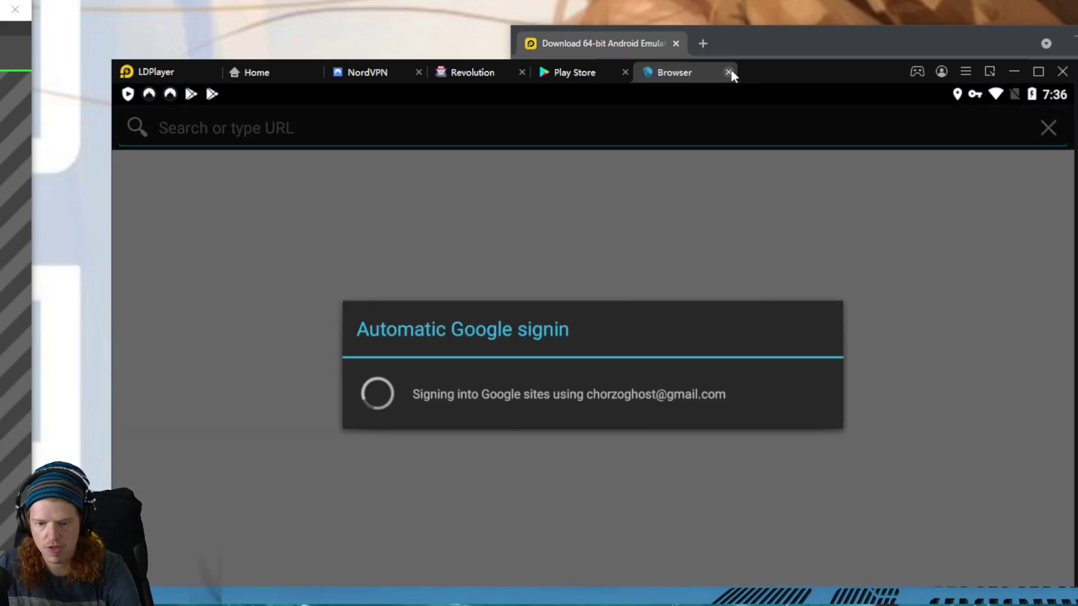
pyautogui.click(729, 72)
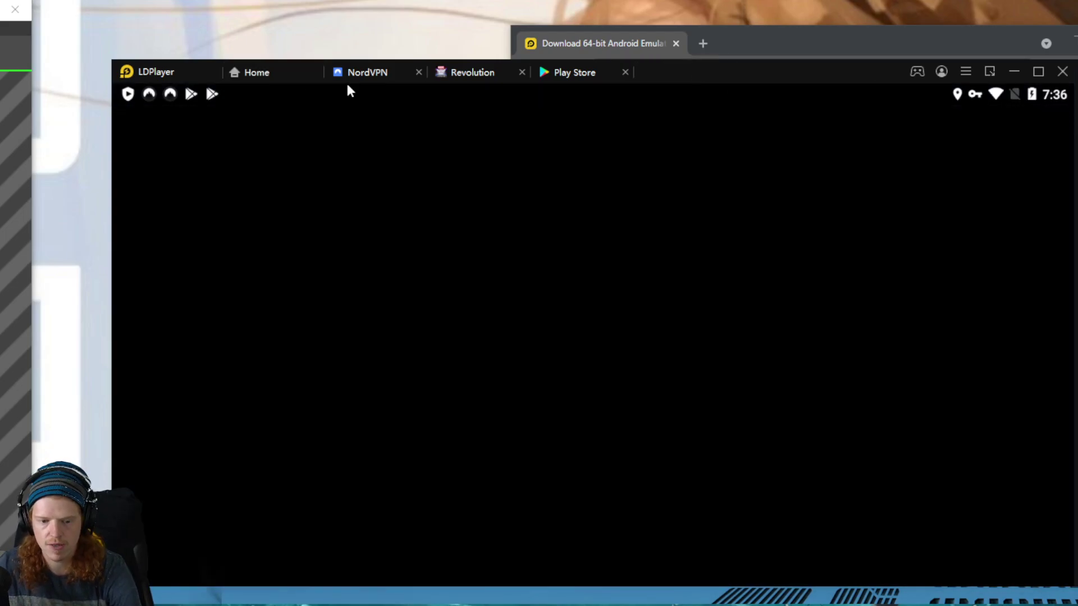
pyautogui.click(287, 74)
# Switch to the web browser, search Google for "apkpure" in a new tab, and open the APKPure.com site.
pyautogui.click(807, 44)
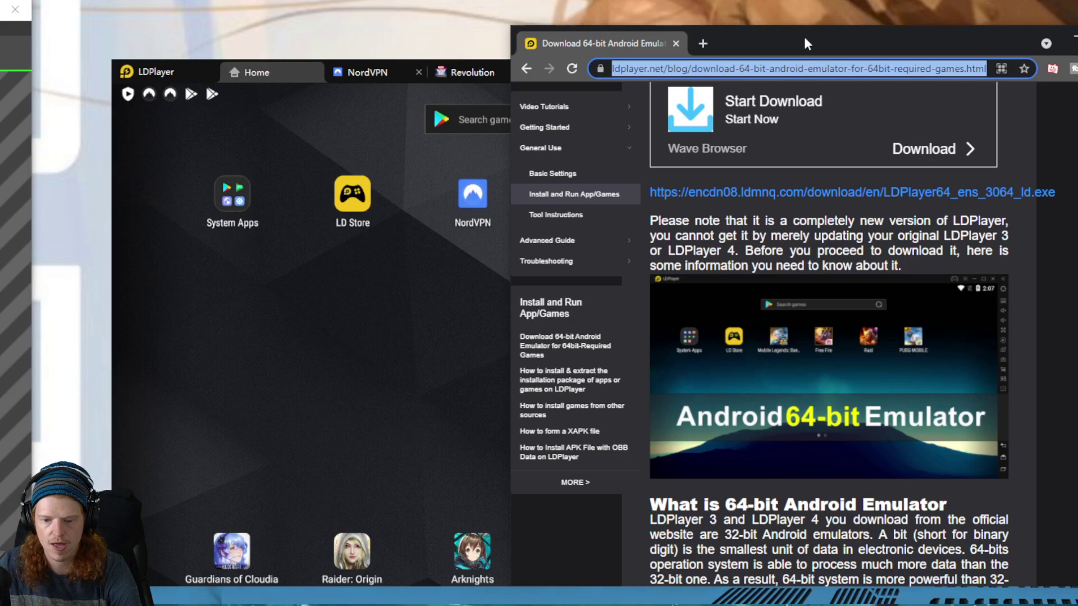
pyautogui.click(705, 43)
pyautogui.click(721, 332)
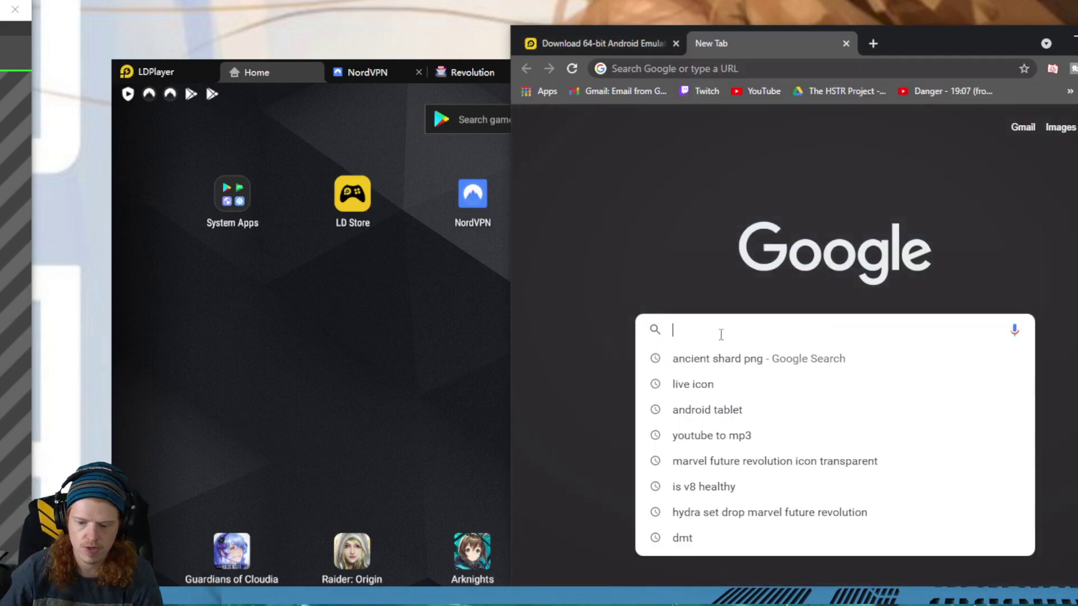
pyautogui.write('apkpure')
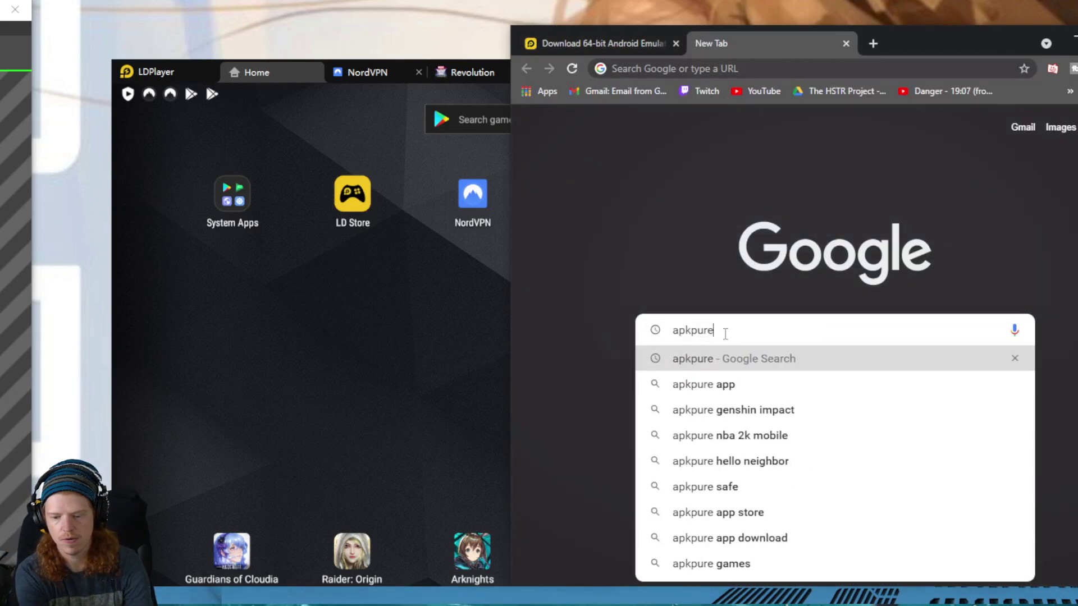
pyautogui.press('Return')
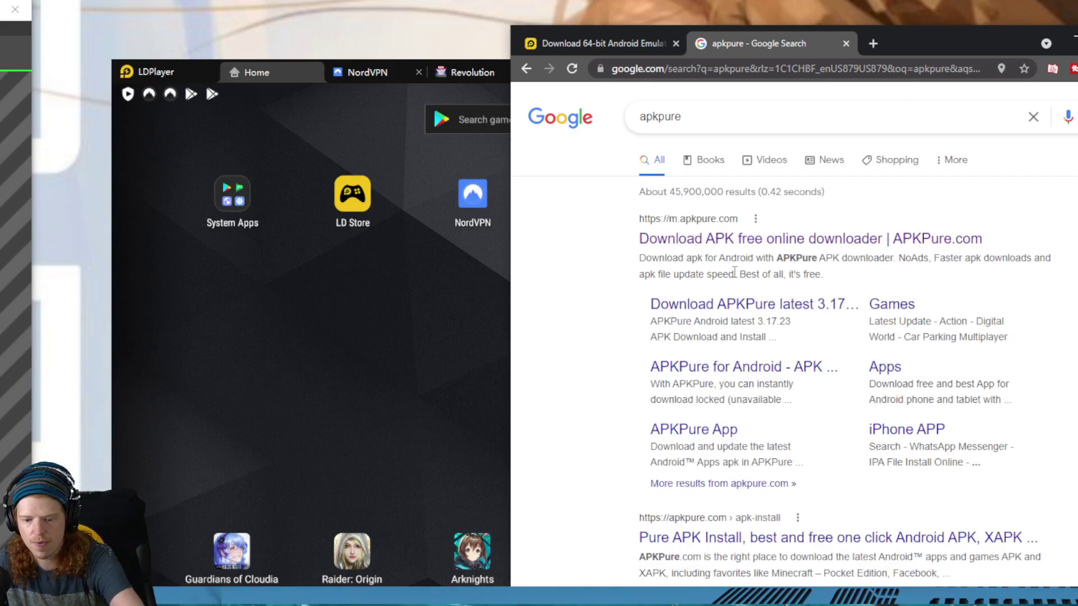
pyautogui.click(763, 242)
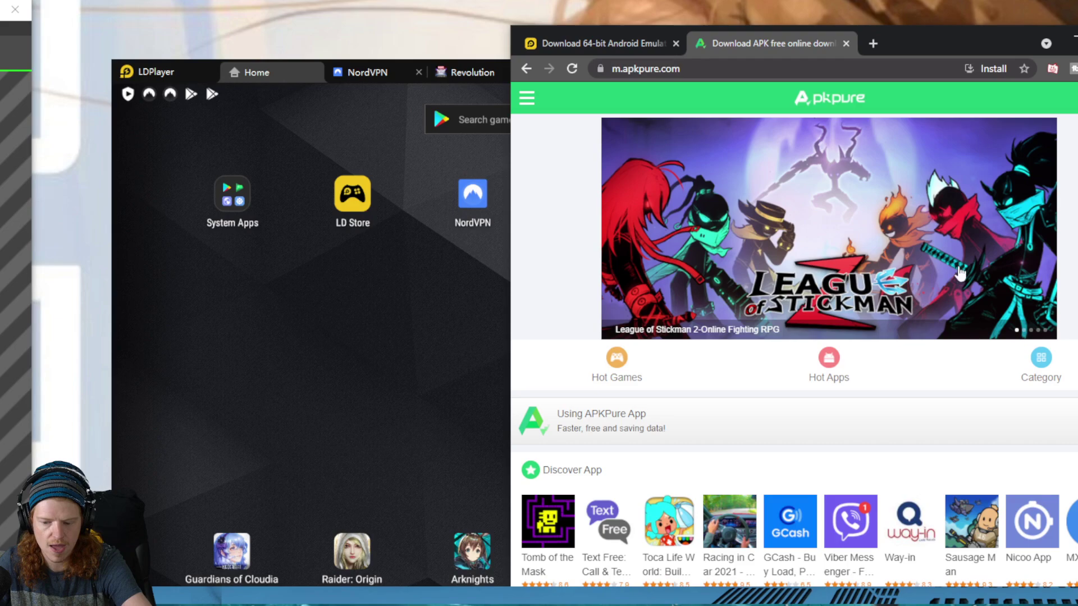
# Search the APKPure site for "marvel future revolution".
pyautogui.click(1077, 98)
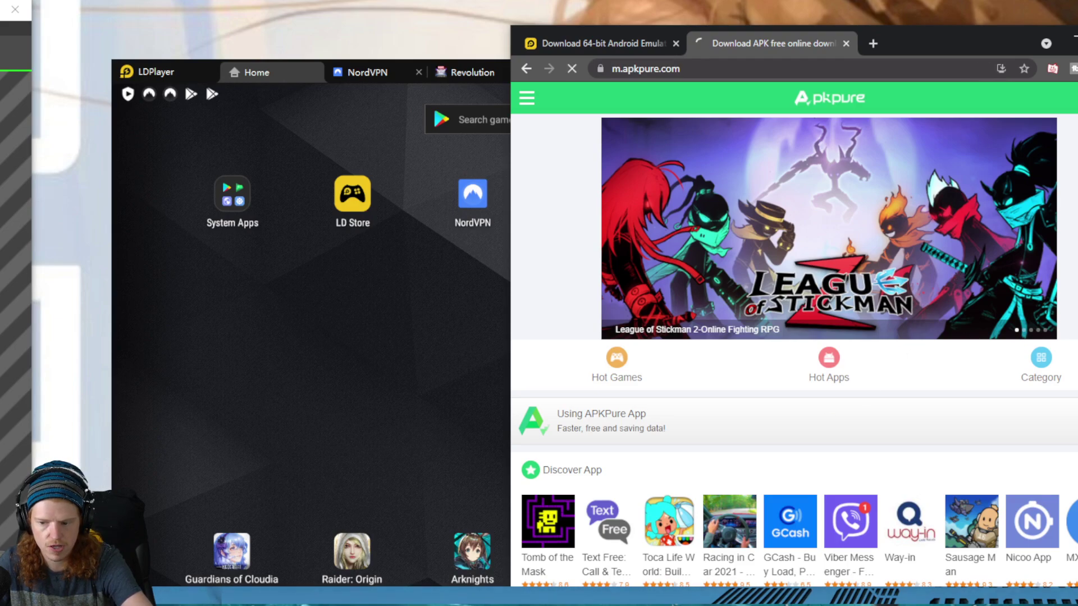
pyautogui.click(799, 101)
pyautogui.write('m')
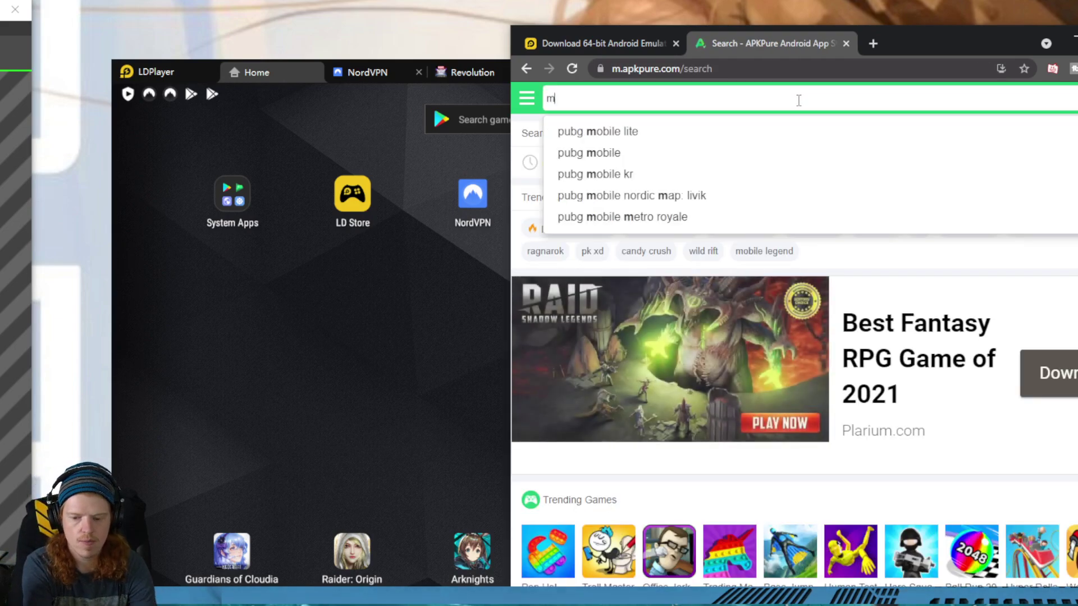
pyautogui.write('arvel future revolution')
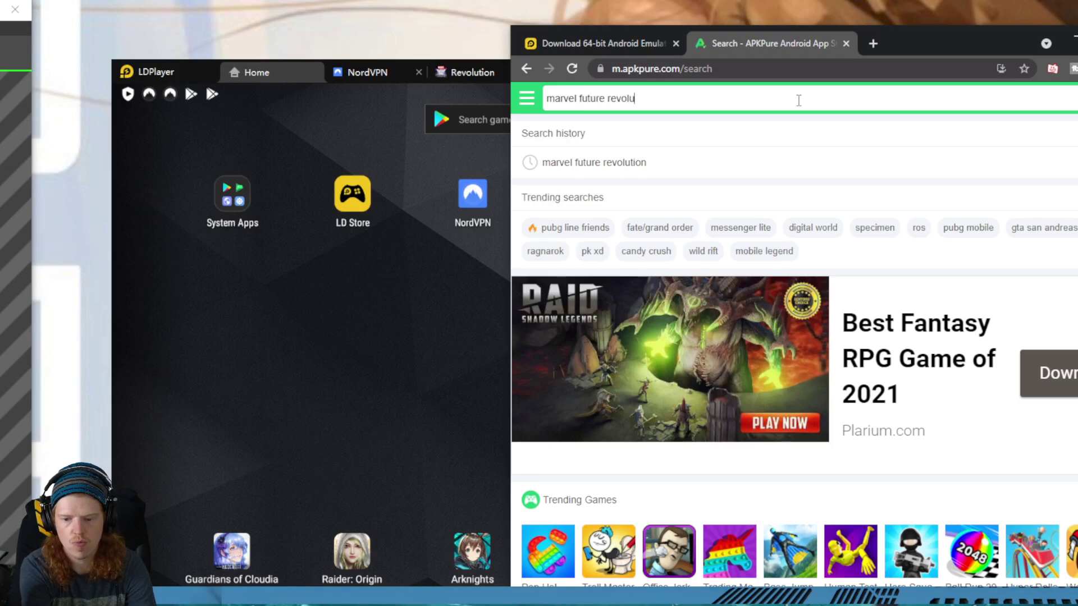
pyautogui.press('Return')
pyautogui.scroll(-2, 791, 204)
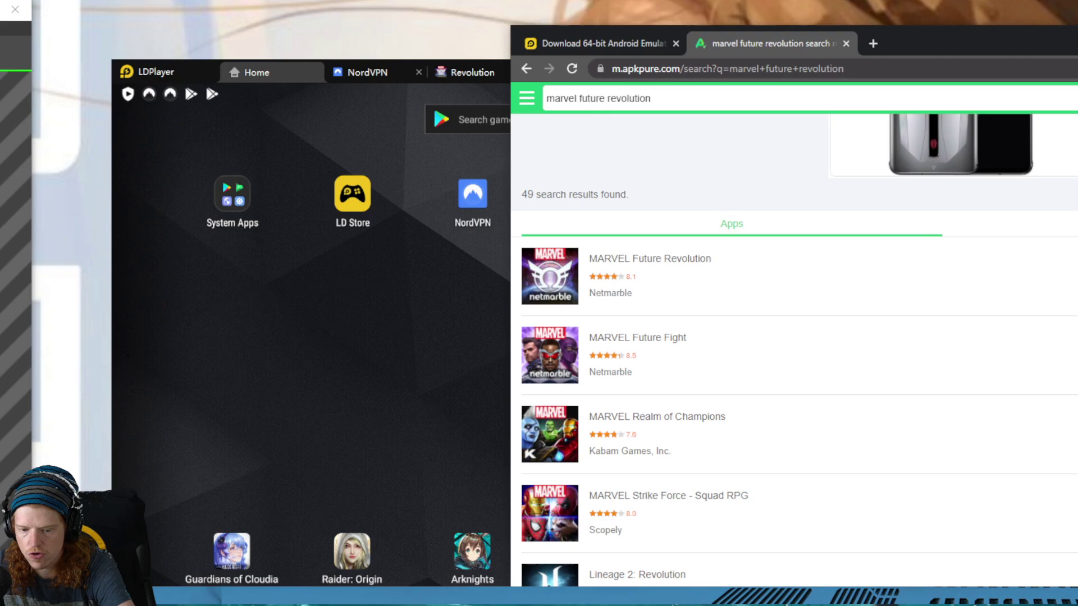
# Get past the advertisement, open the MARVEL Future Revolution app page, and go to its APK download.
pyautogui.click(868, 281)
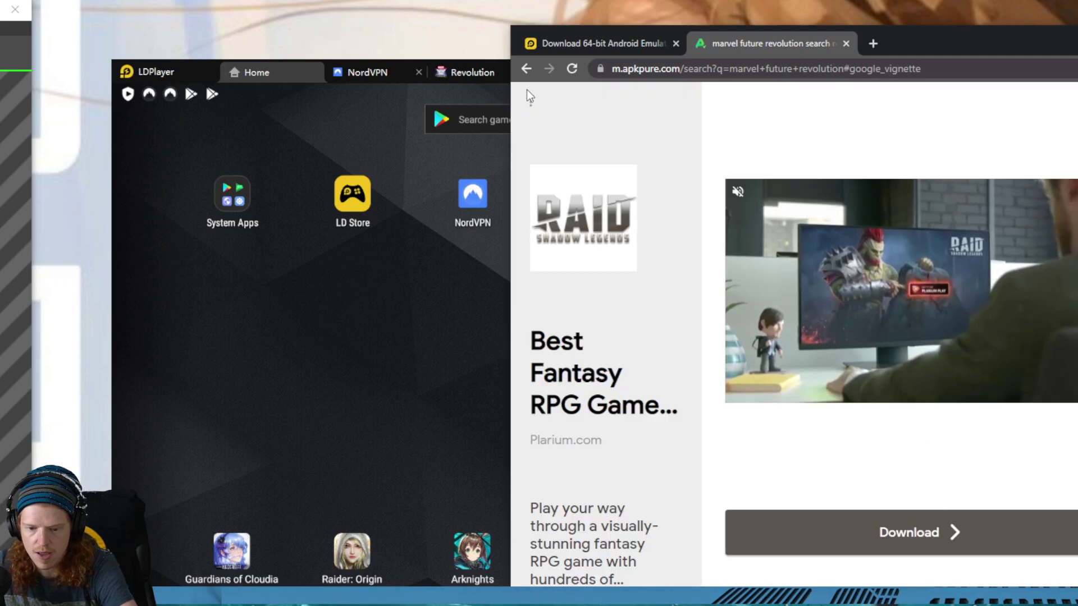
pyautogui.hotkey('alt', 'Left')
pyautogui.click(624, 262)
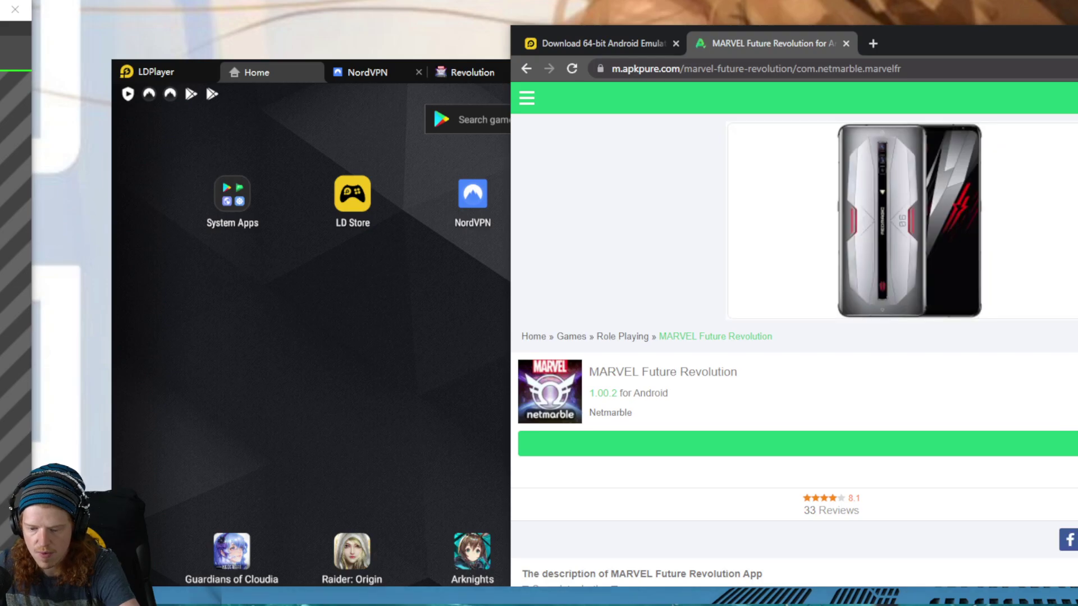
pyautogui.click(927, 451)
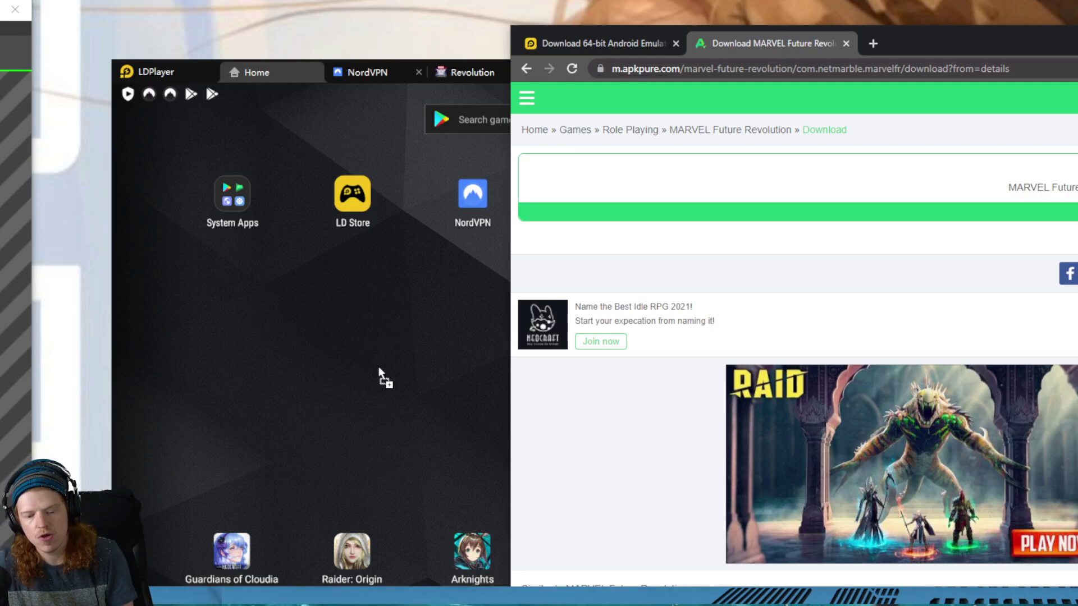
# Switch to LDPlayer, open its device model settings, and choose the Samsung Galaxy S20 preset model (SM-G9880).
pyautogui.click(454, 420)
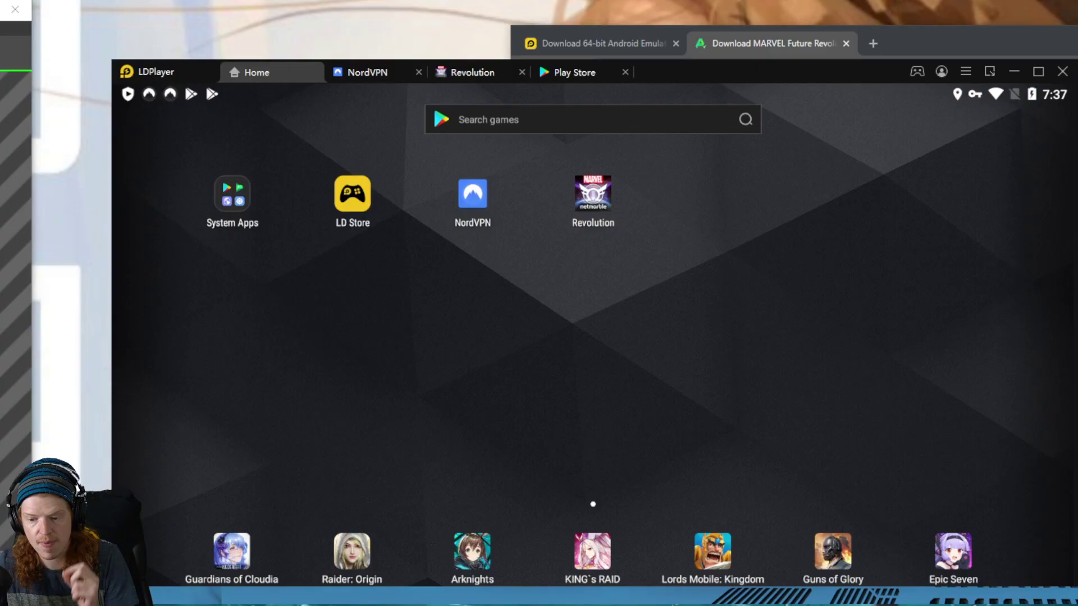
pyautogui.click(1076, 96)
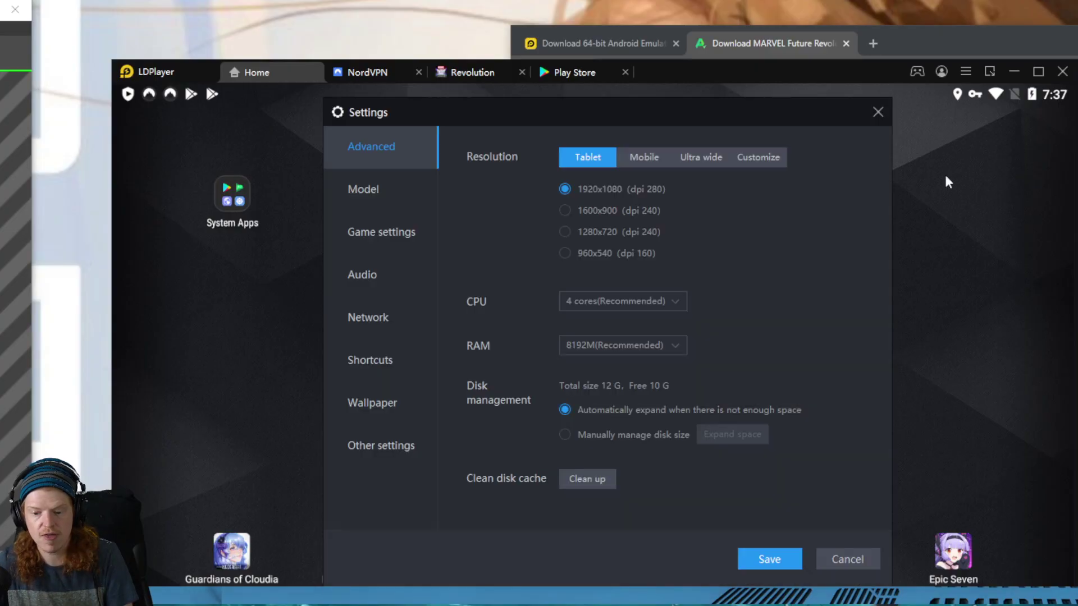
pyautogui.click(381, 204)
pyautogui.click(792, 252)
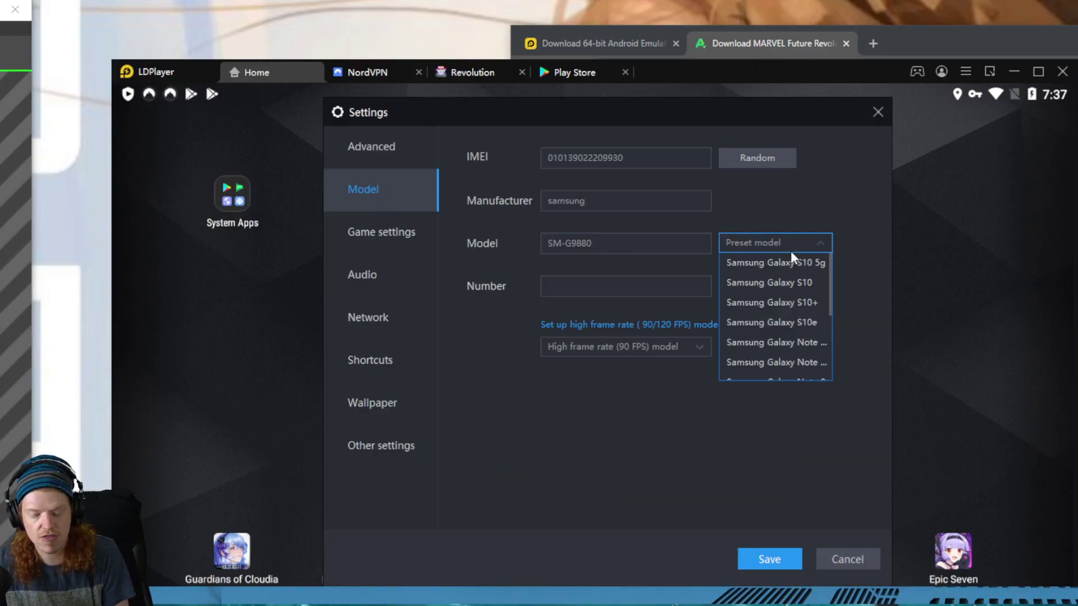
pyautogui.scroll(-3, 806, 352)
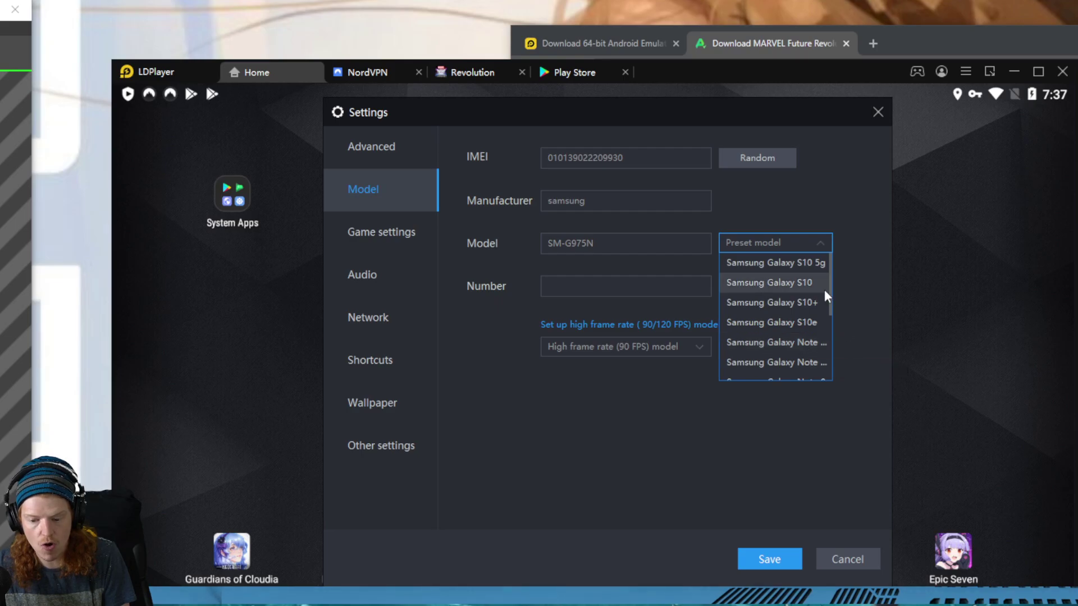
pyautogui.moveTo(830, 293); pyautogui.dragTo(818, 361)
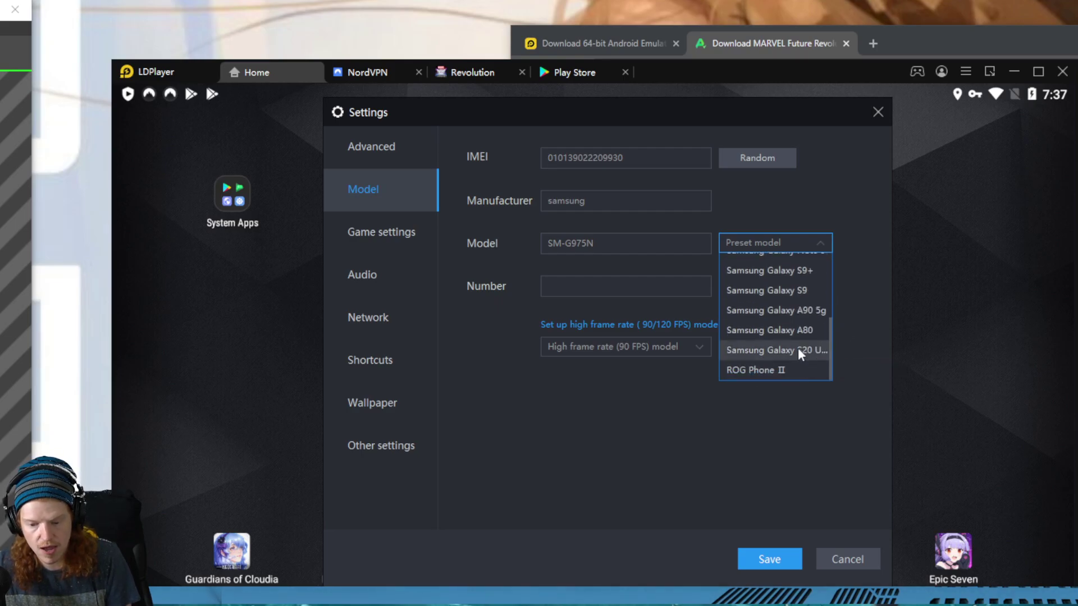
pyautogui.click(800, 351)
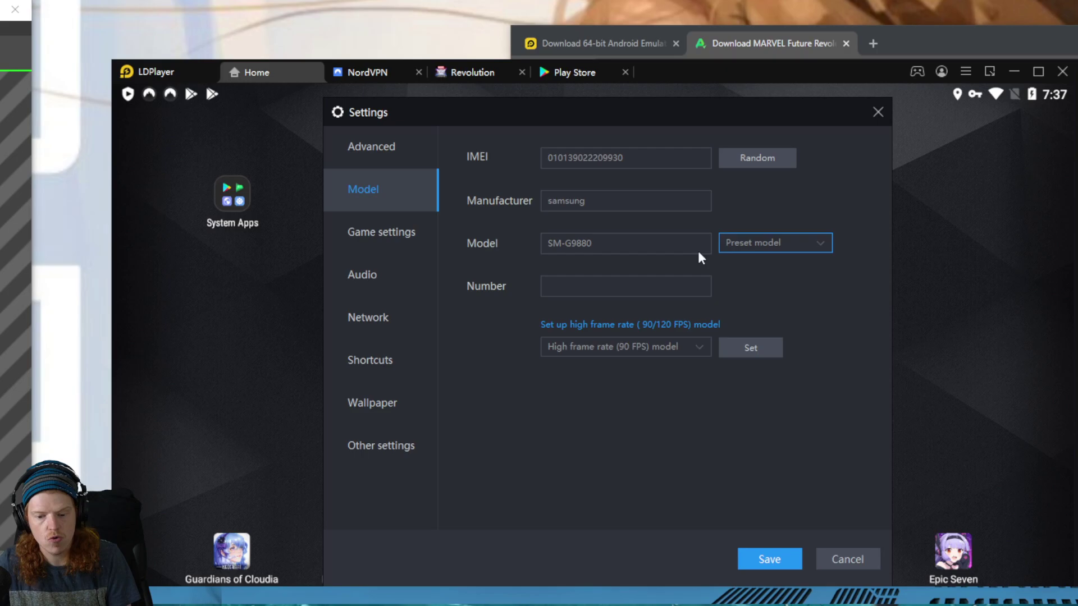
# Choose the Samsung Galaxy S20 Ultra (SM-G9880) as the emulator's preset device model.
pyautogui.click(789, 247)
pyautogui.scroll(-3, 796, 351)
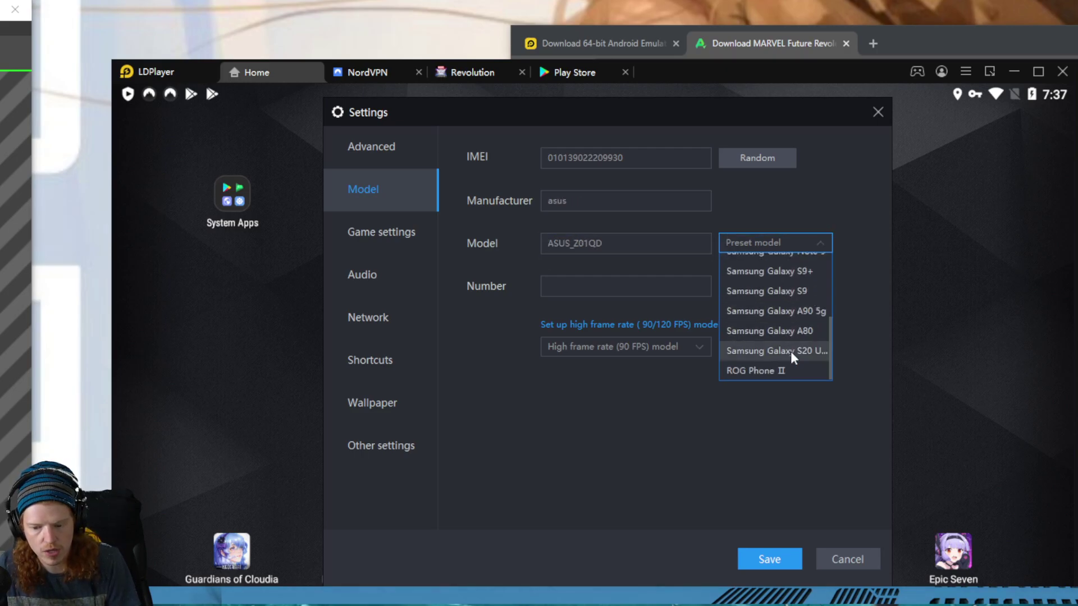
pyautogui.scroll(-1, 793, 278)
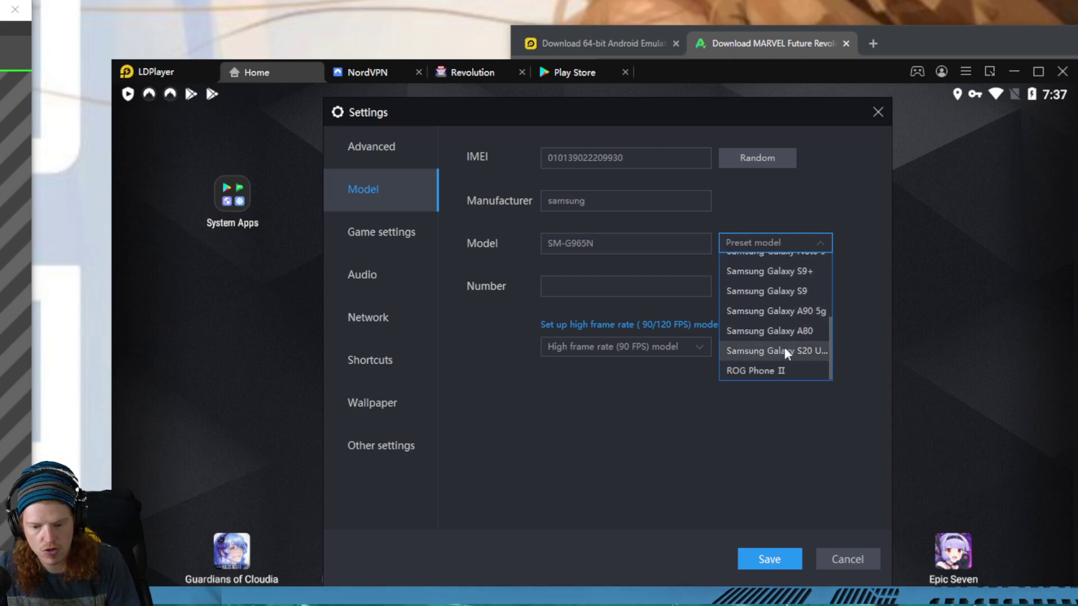
pyautogui.scroll(1, 833, 354)
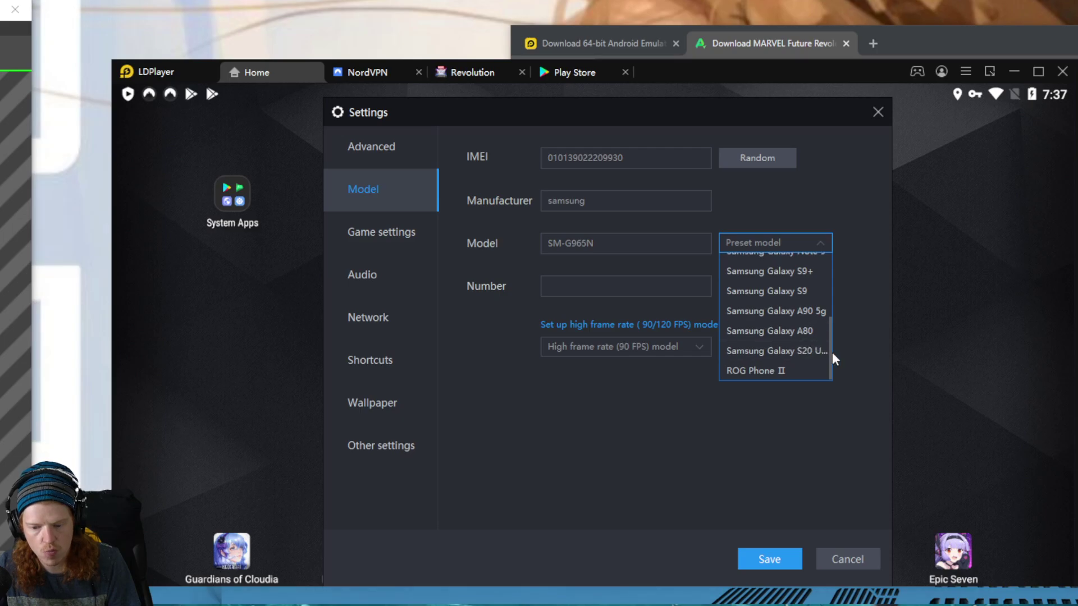
pyautogui.moveTo(833, 359); pyautogui.dragTo(827, 393)
pyautogui.click(817, 351)
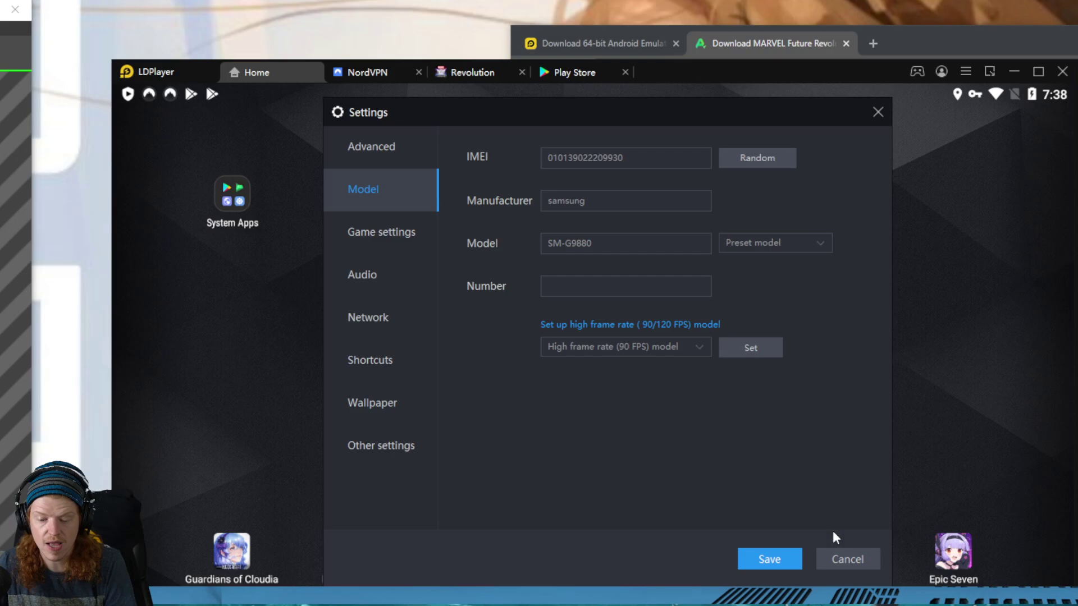
# Review the emulator's game settings and other settings, and return to the advanced settings.
pyautogui.click(384, 244)
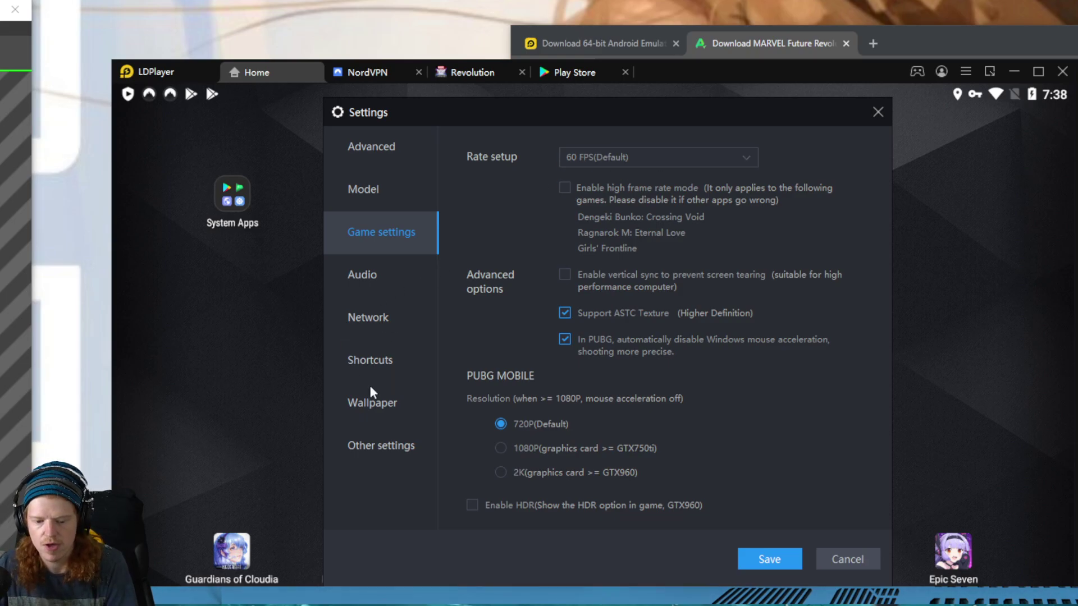
pyautogui.click(393, 452)
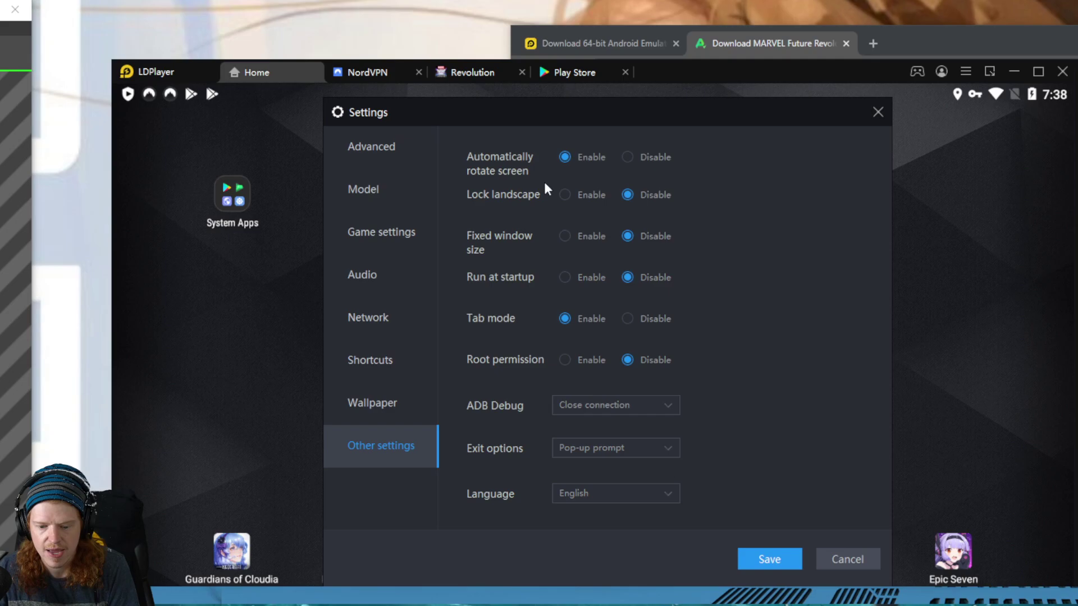
pyautogui.click(397, 183)
pyautogui.click(396, 158)
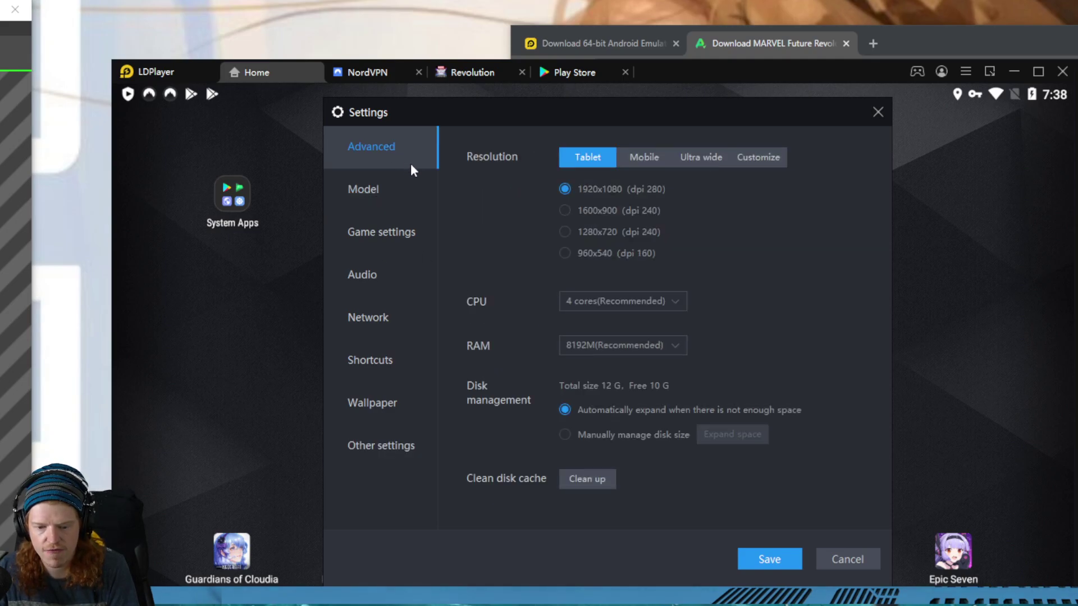
# Check the available CPU and RAM options, keep 4 cores and 8192M, and save the emulator settings.
pyautogui.click(633, 303)
pyautogui.click(760, 354)
pyautogui.click(633, 347)
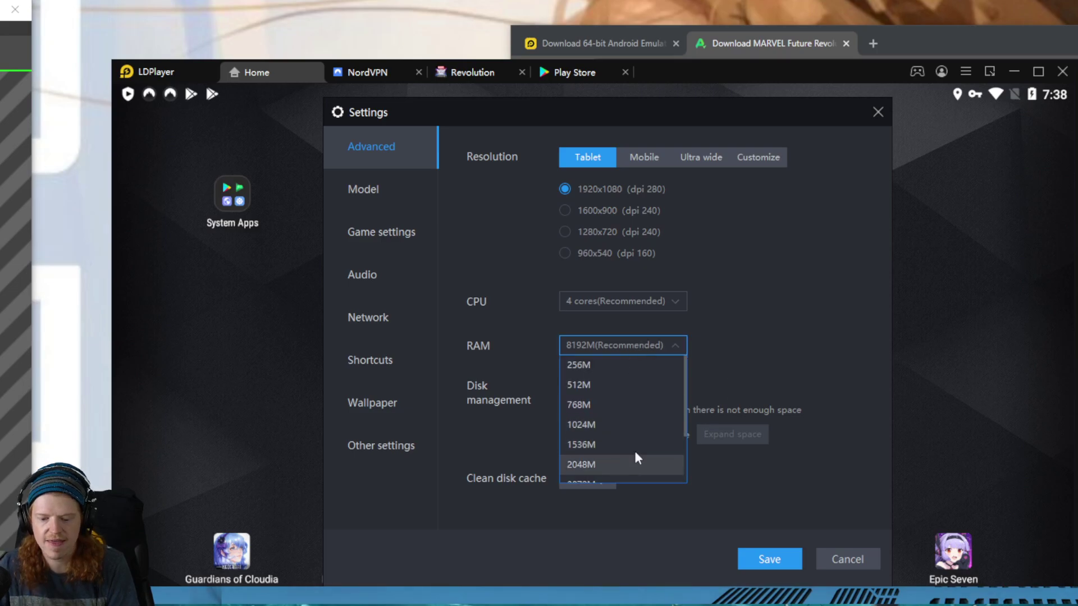
pyautogui.scroll(-3, 638, 458)
pyautogui.click(842, 301)
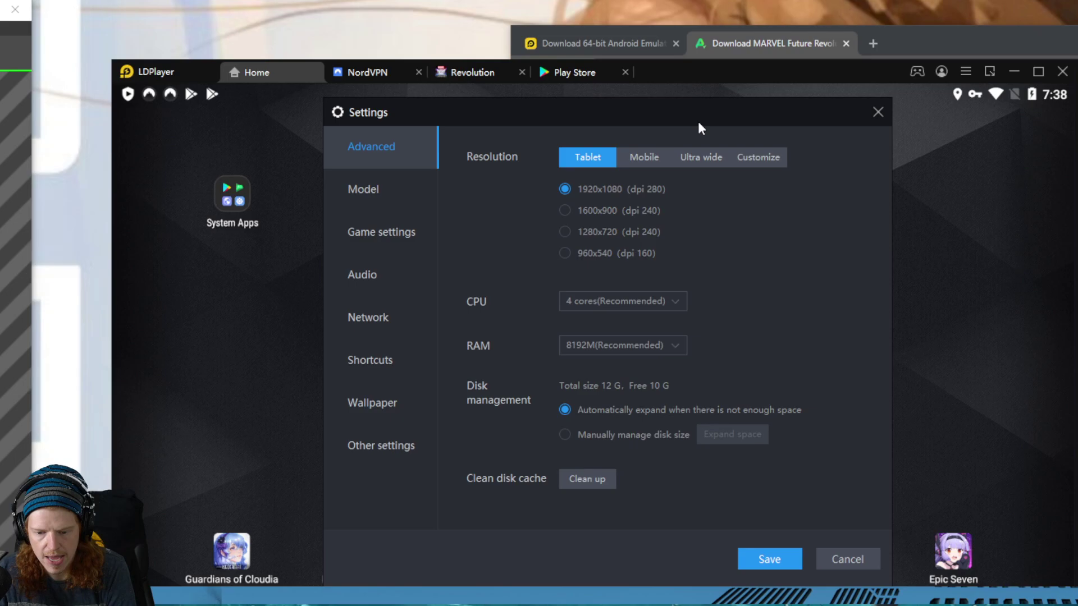
pyautogui.moveTo(701, 126); pyautogui.dragTo(755, 91)
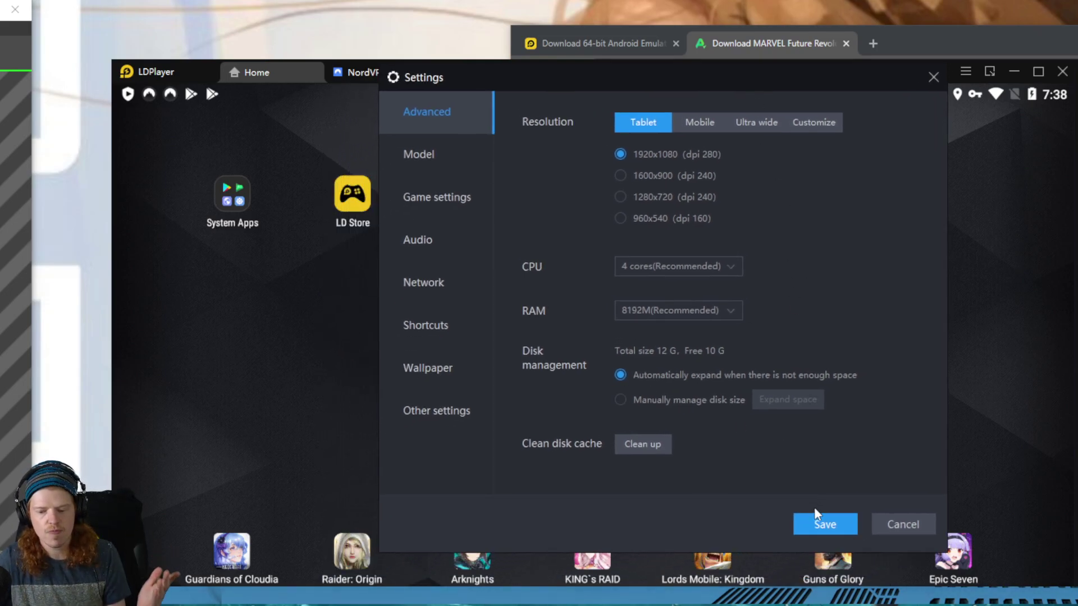
pyautogui.click(833, 528)
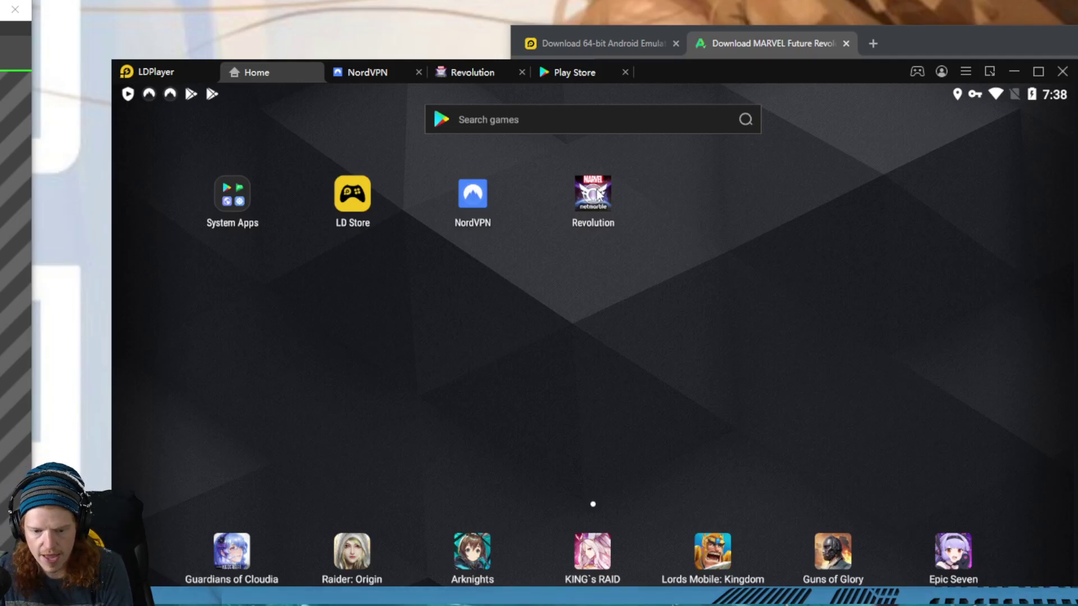
# Disconnect NordVPN from its Canada server and close the running Revolution game.
pyautogui.click(368, 73)
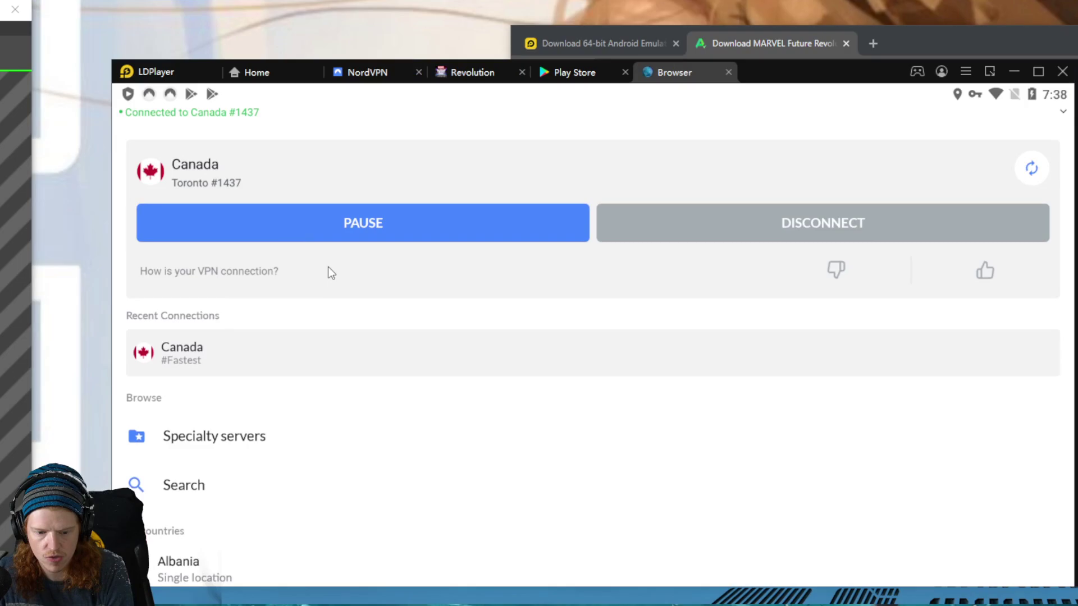
pyautogui.click(825, 228)
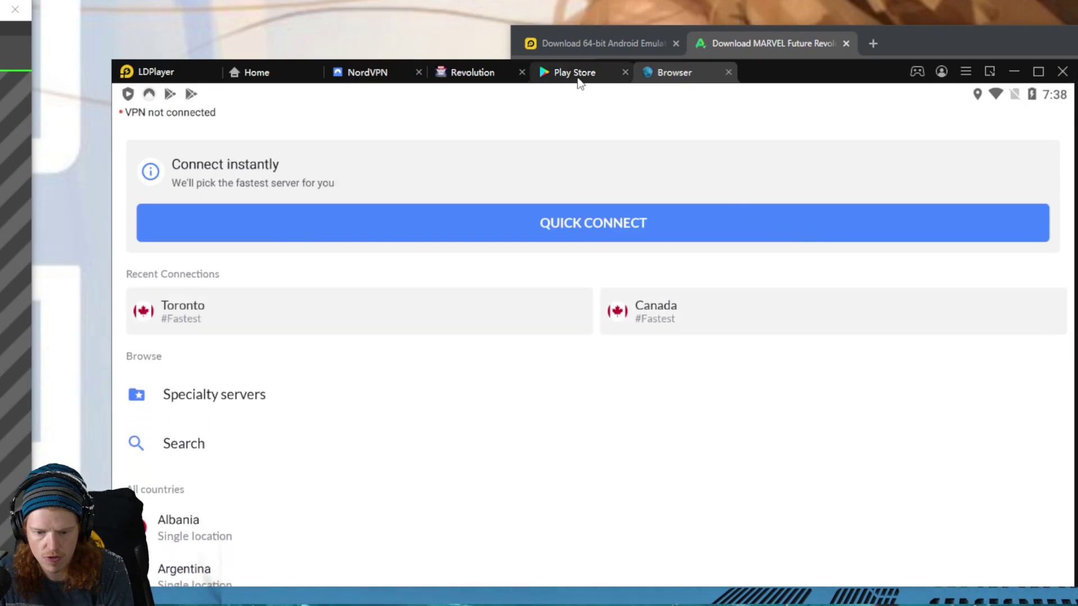
pyautogui.click(573, 73)
pyautogui.click(473, 72)
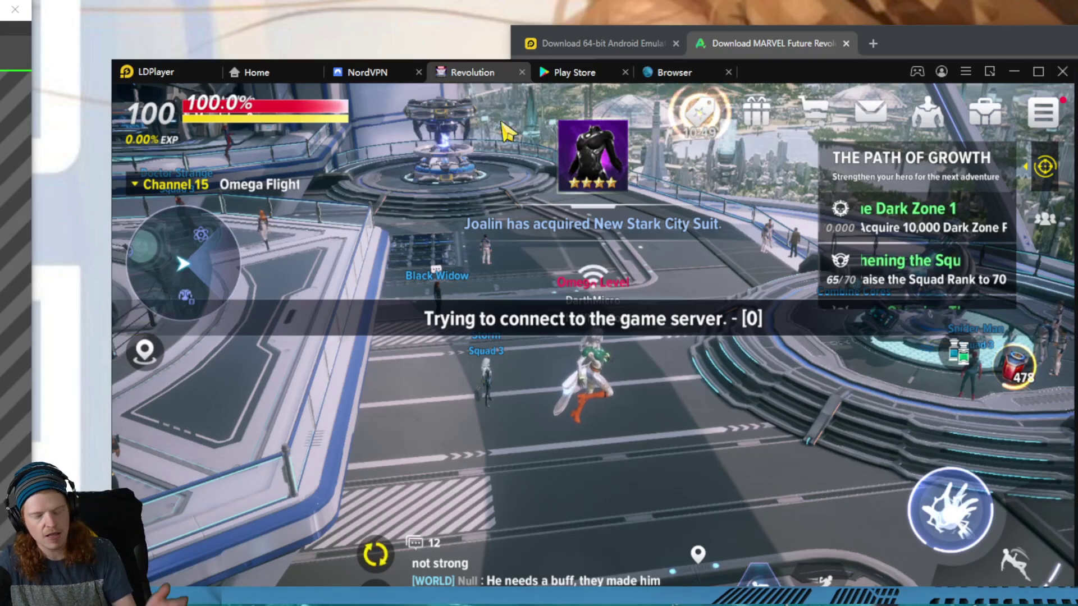
pyautogui.click(522, 72)
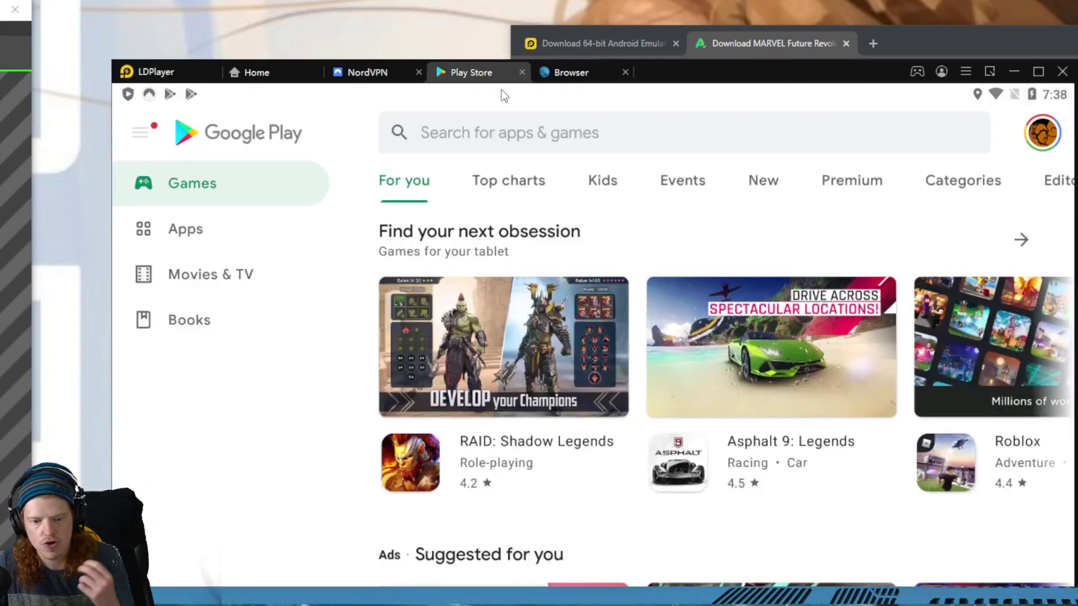
pyautogui.click(253, 72)
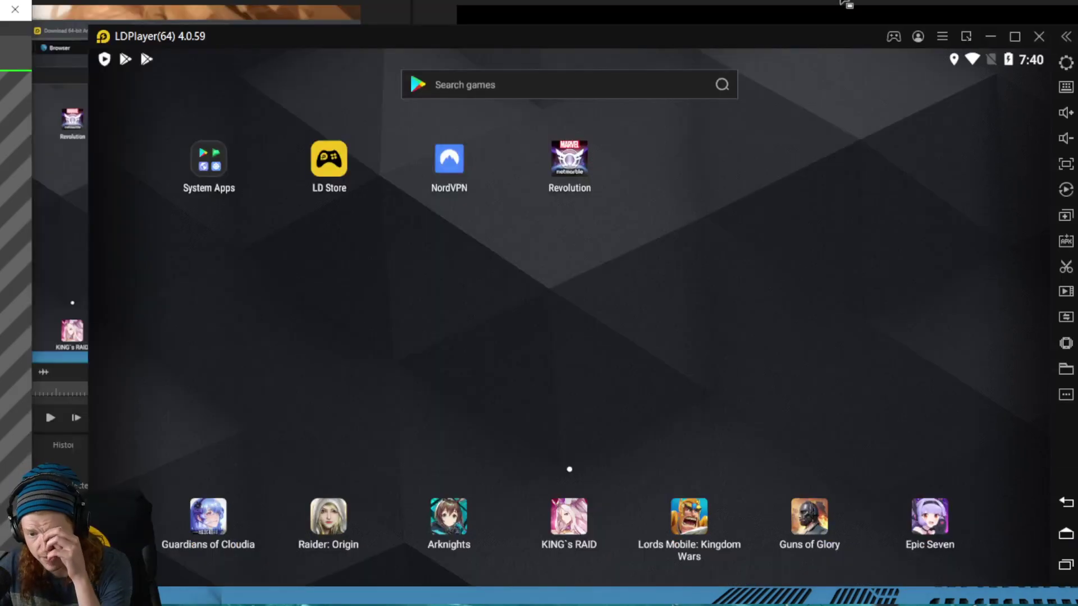
# Try to launch the Revolution game without a VPN connection, and close it again.
pyautogui.moveTo(664, 40); pyautogui.dragTo(631, 55)
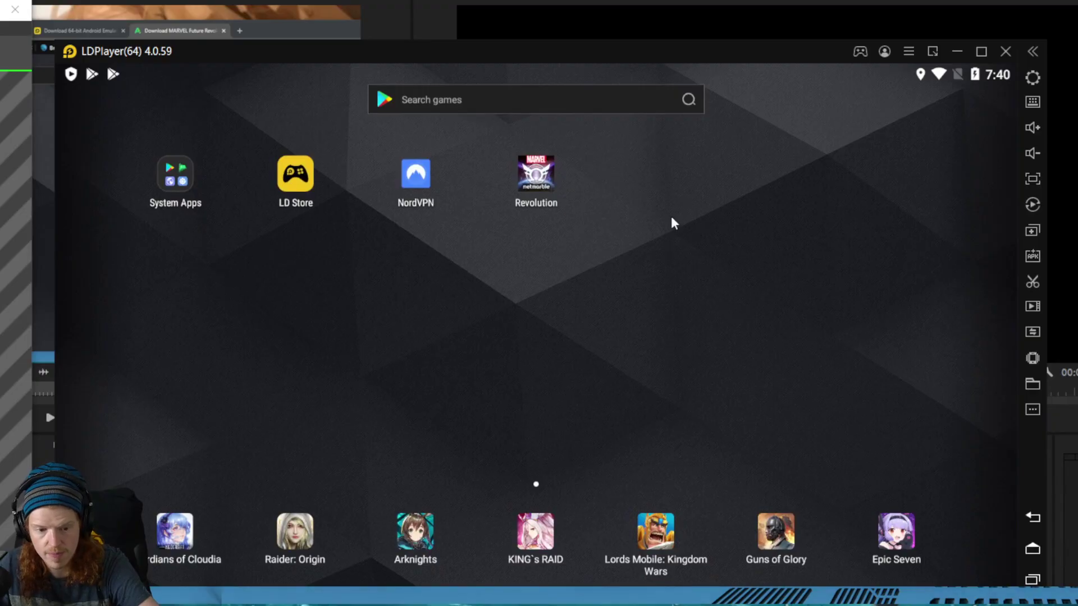
pyautogui.click(536, 174)
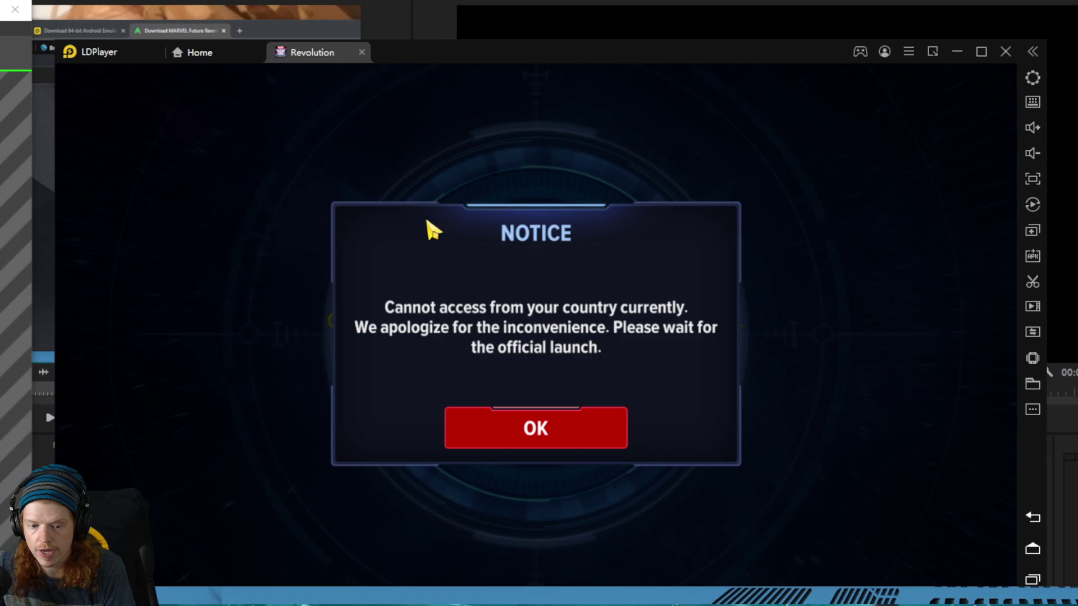
pyautogui.click(553, 416)
pyautogui.click(362, 52)
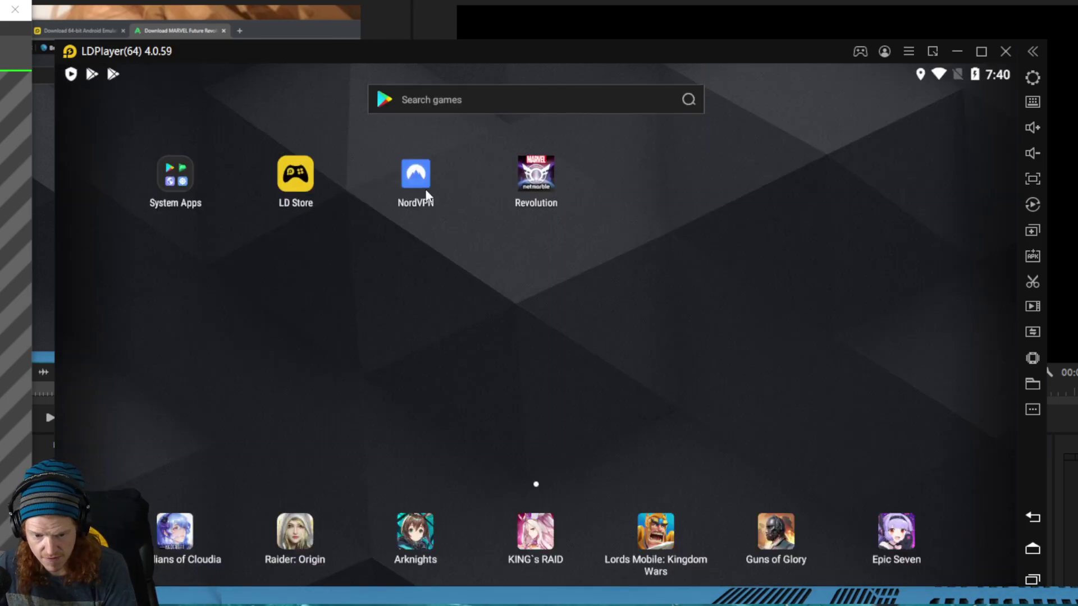
# Open NordVPN and connect to the fastest Toronto server from the recent connections.
pyautogui.click(416, 177)
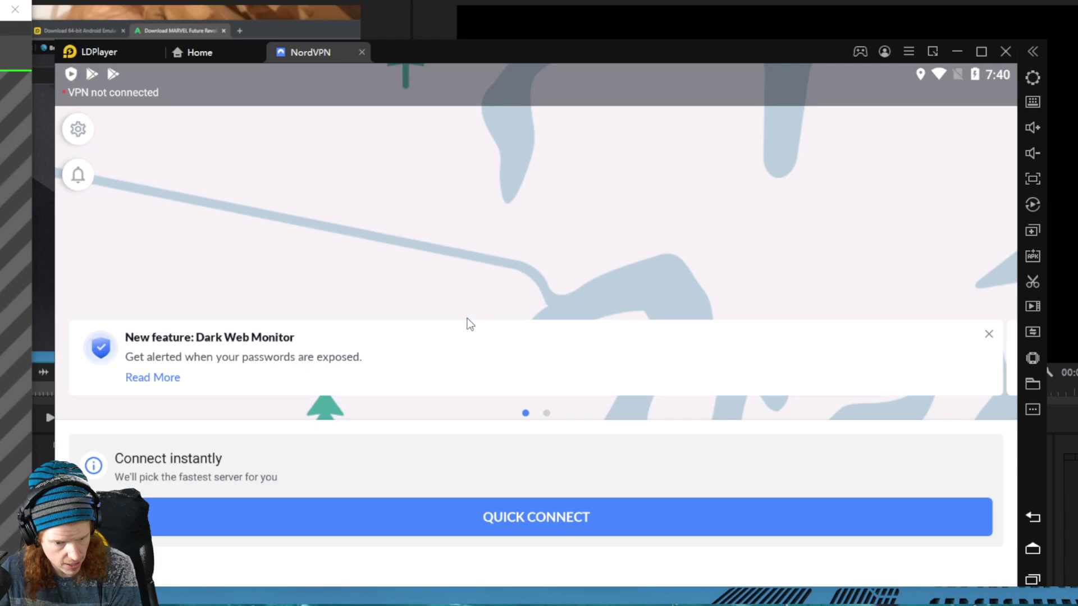
pyautogui.moveTo(402, 462); pyautogui.dragTo(476, 258)
pyautogui.click(282, 313)
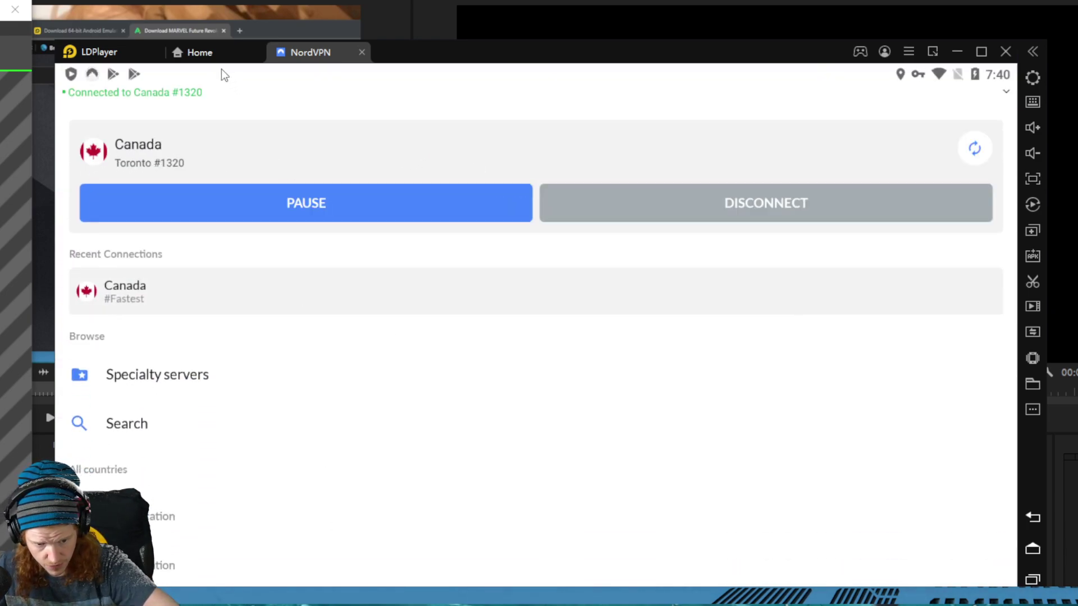
# Launch the Revolution game up to its title screen with the VPN on, and disconnect and close NordVPN.
pyautogui.click(200, 53)
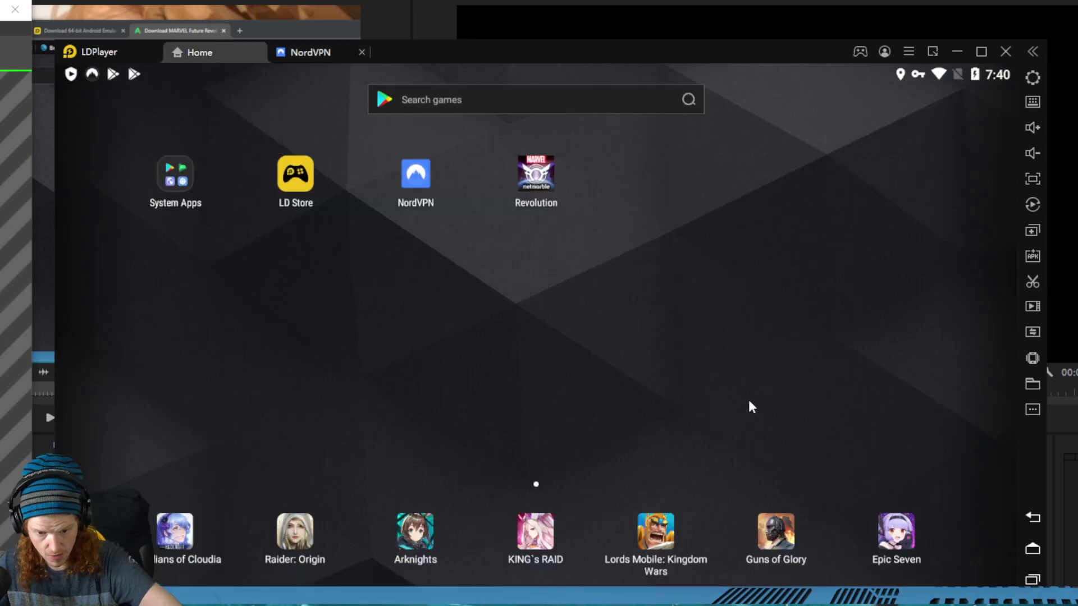
pyautogui.click(549, 171)
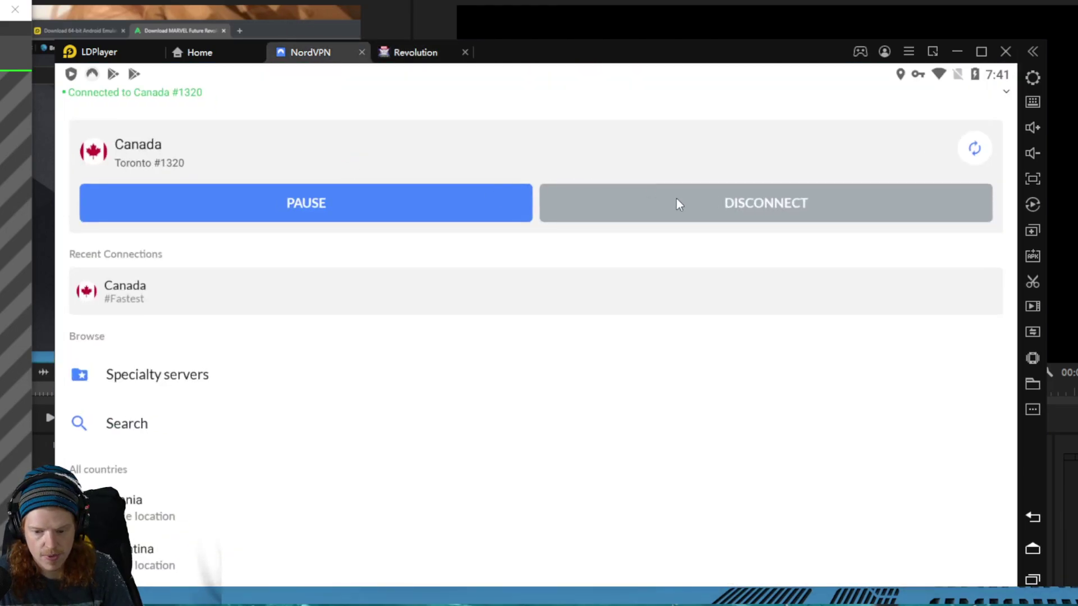
pyautogui.click(678, 204)
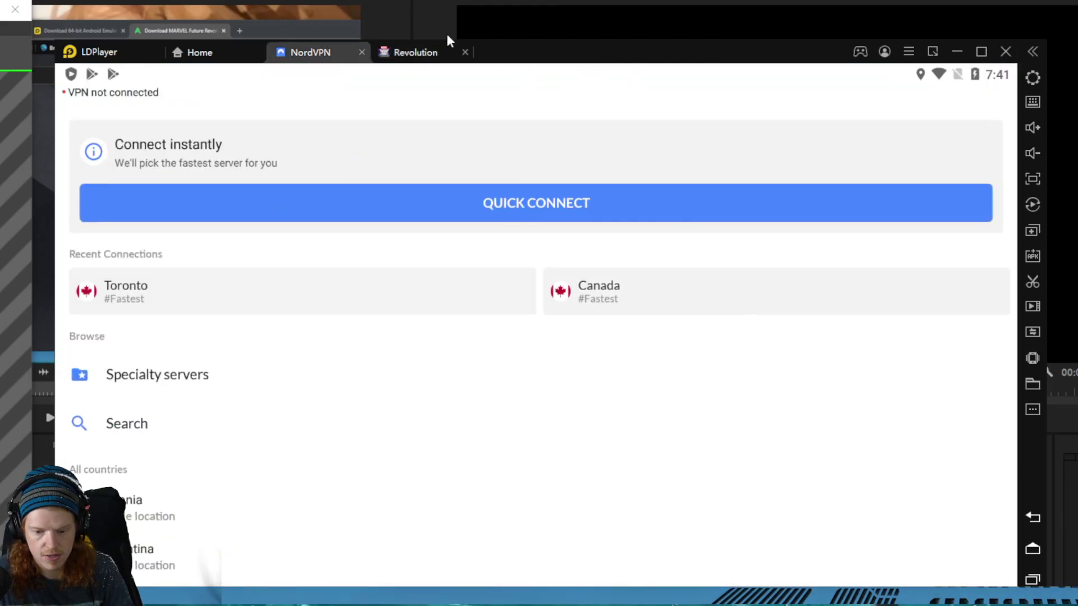
pyautogui.click(362, 53)
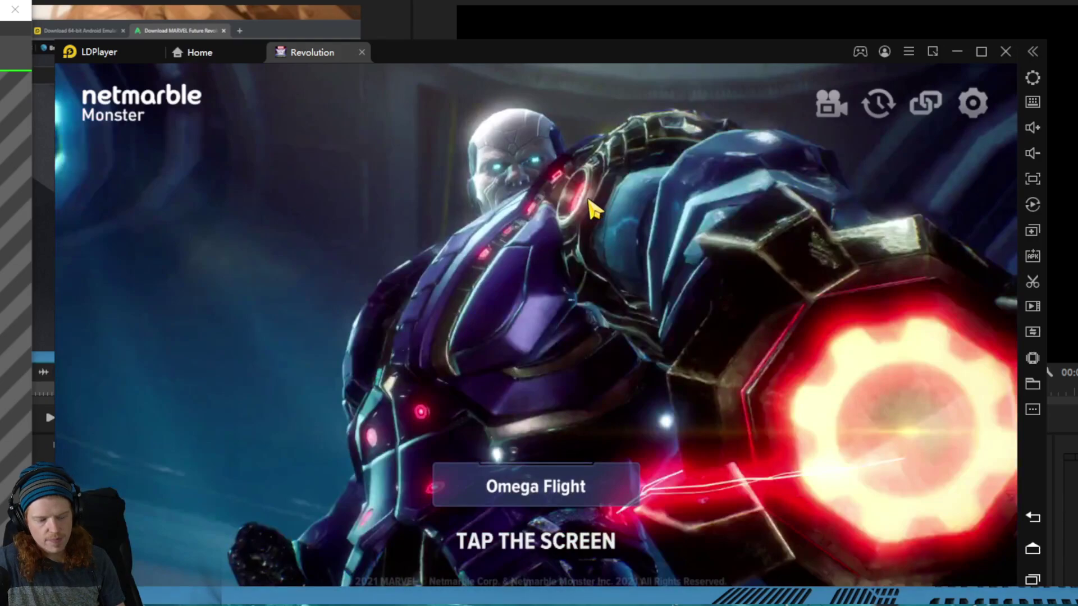
# Enter the game on Omega Flight, dismiss the pop-up, and start playing with the lead hero Storm.
pyautogui.click(587, 212)
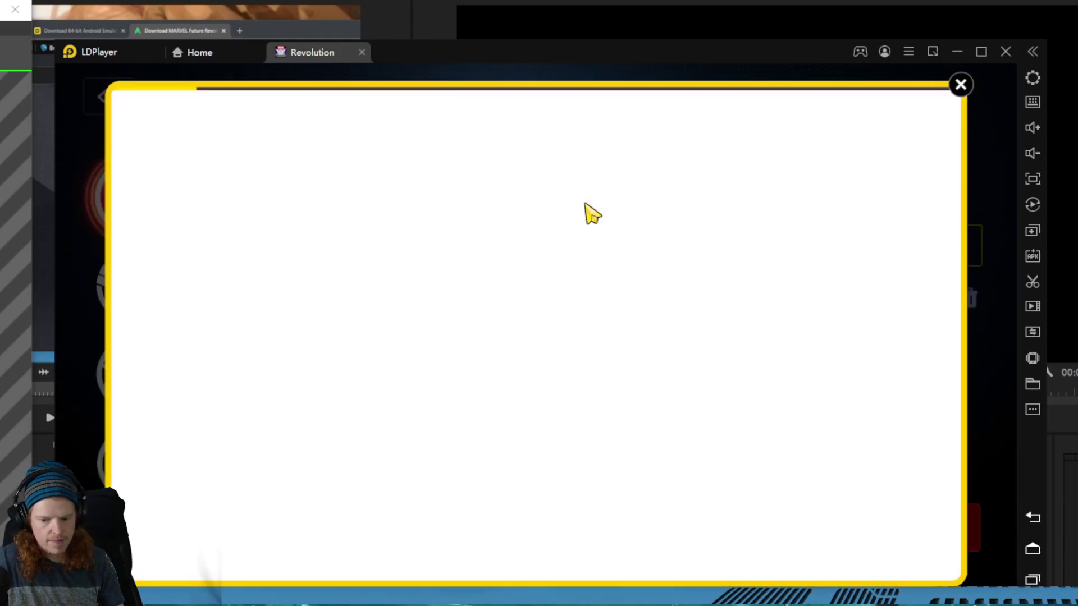
pyautogui.click(961, 84)
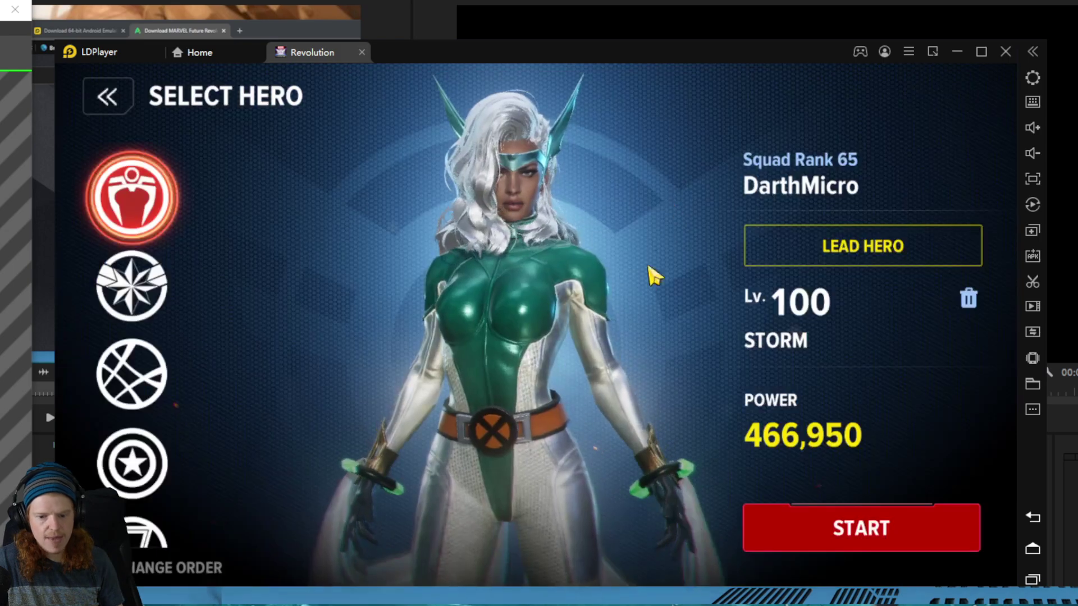
pyautogui.click(828, 538)
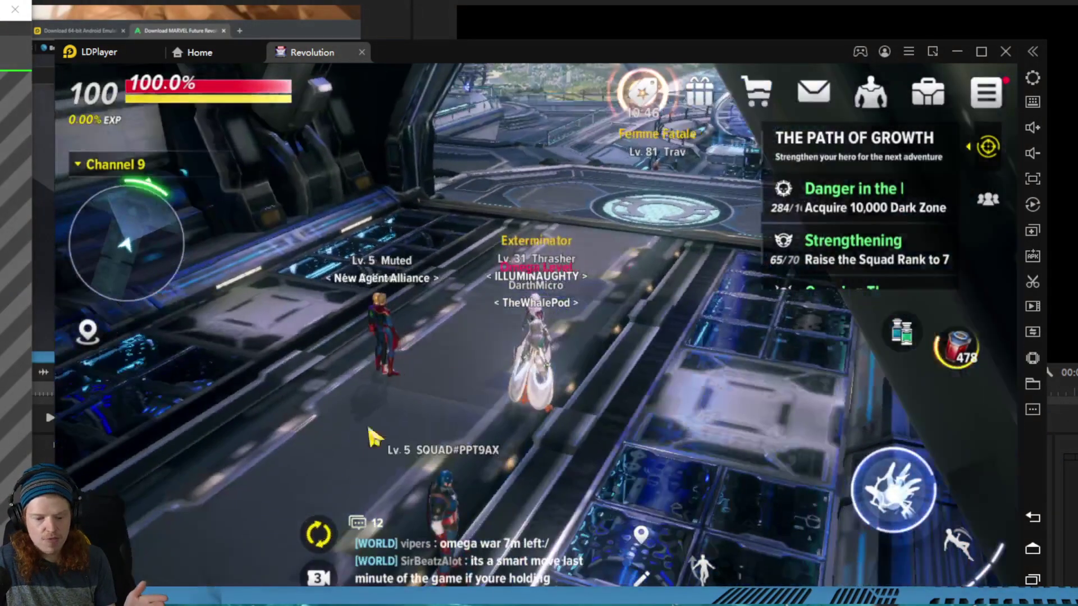
# Move Storm around the Omega Flight headquarters and turn the camera to check how the game runs.
pyautogui.moveTo(112, 521); pyautogui.dragTo(84, 354)
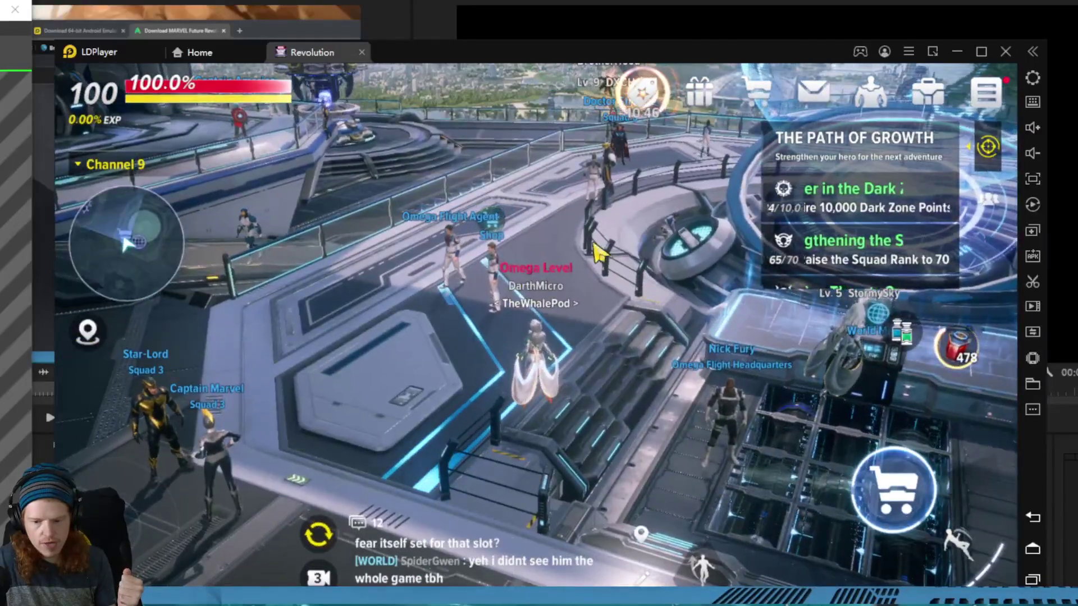
pyautogui.moveTo(593, 245); pyautogui.dragTo(514, 341)
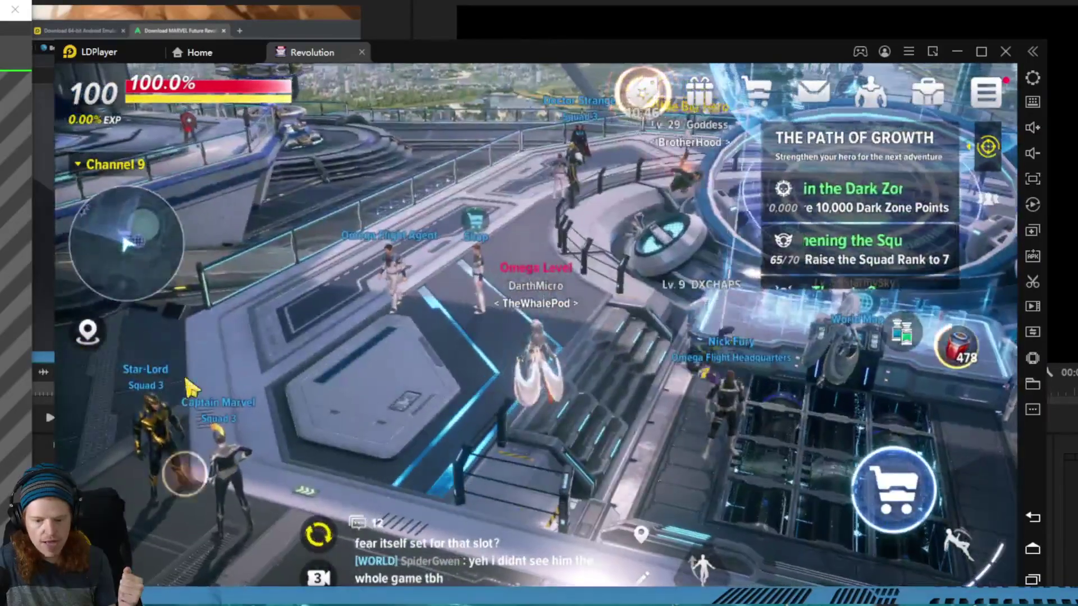
pyautogui.moveTo(185, 379); pyautogui.dragTo(185, 344)
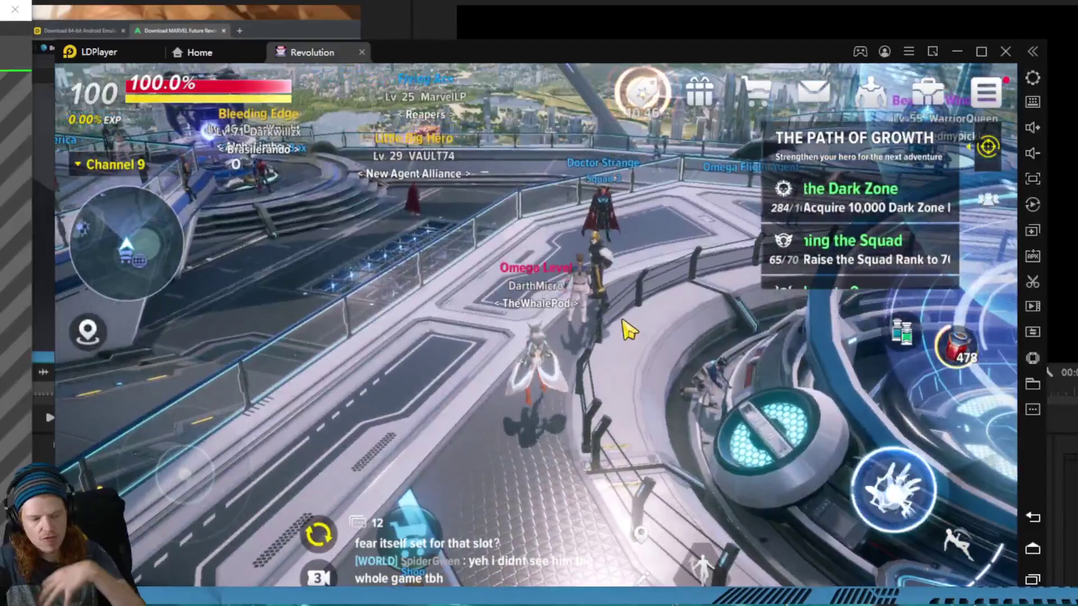
pyautogui.moveTo(633, 322); pyautogui.dragTo(725, 298)
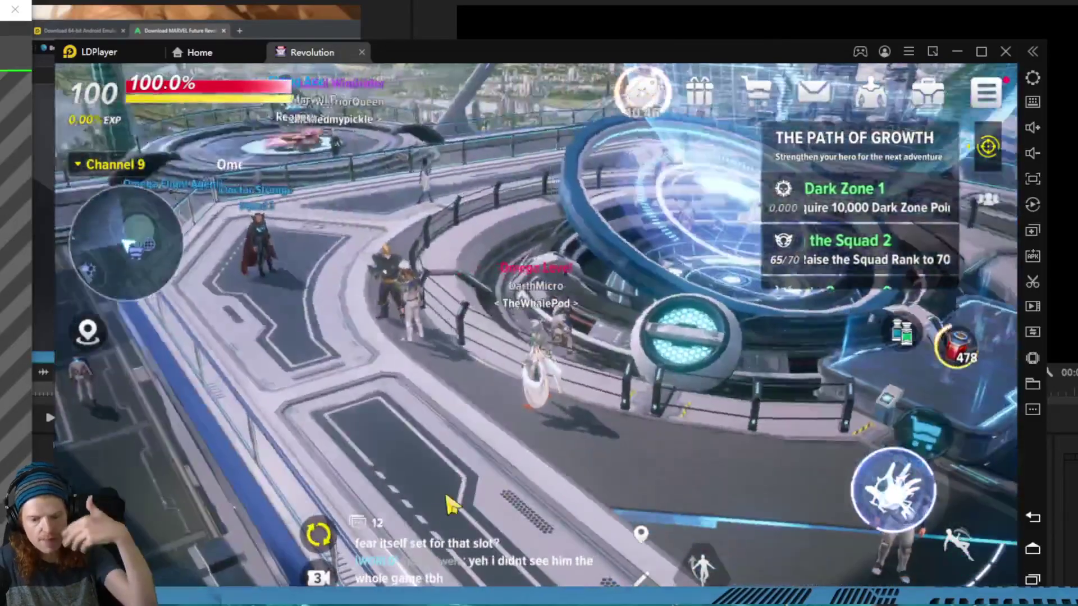
pyautogui.moveTo(156, 549); pyautogui.dragTo(264, 401)
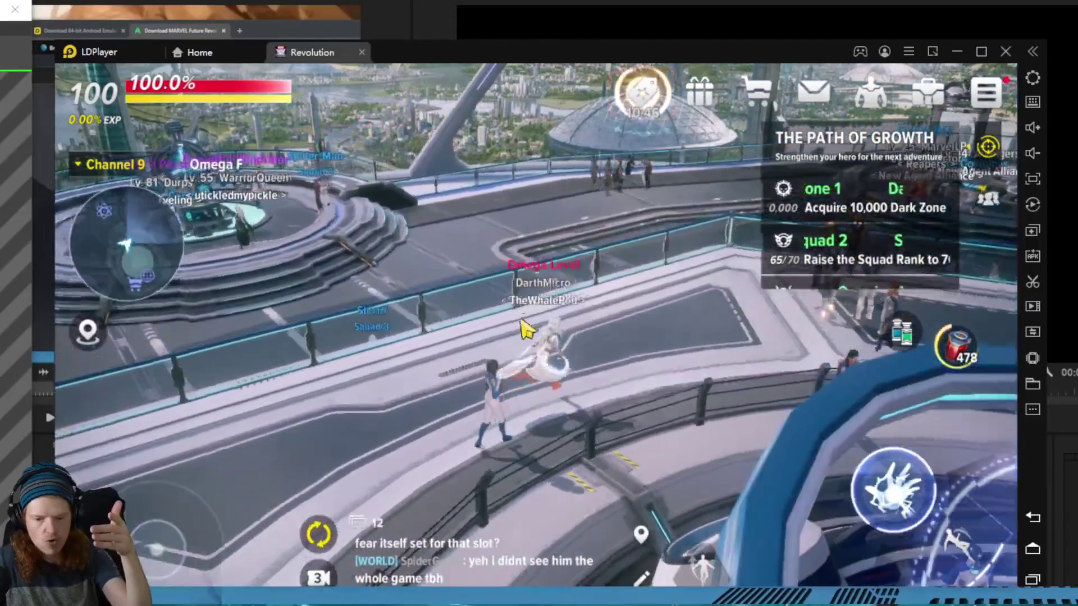
pyautogui.moveTo(207, 350); pyautogui.dragTo(424, 356)
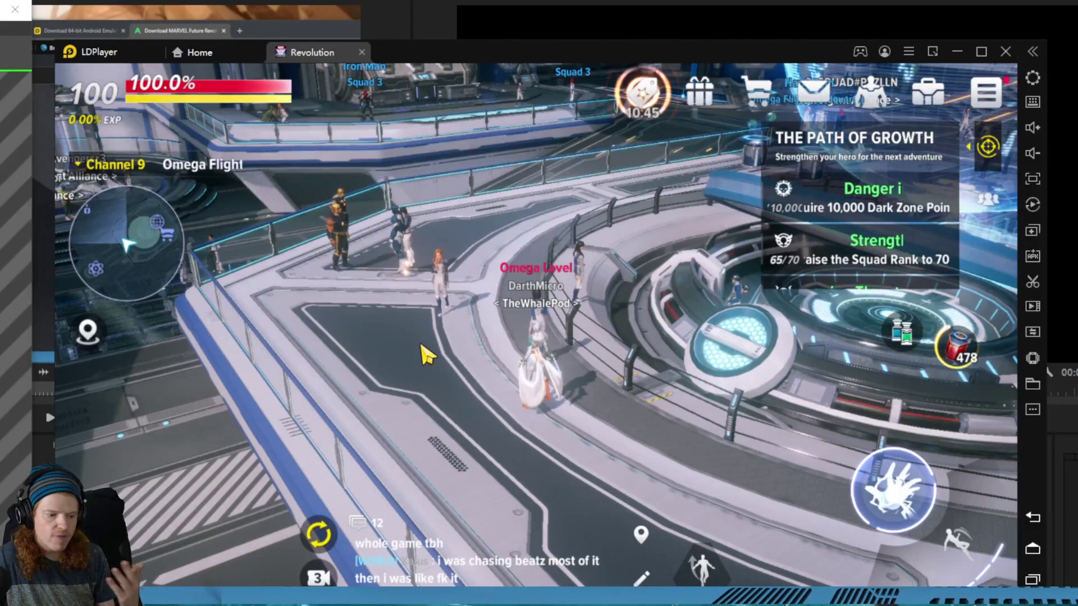